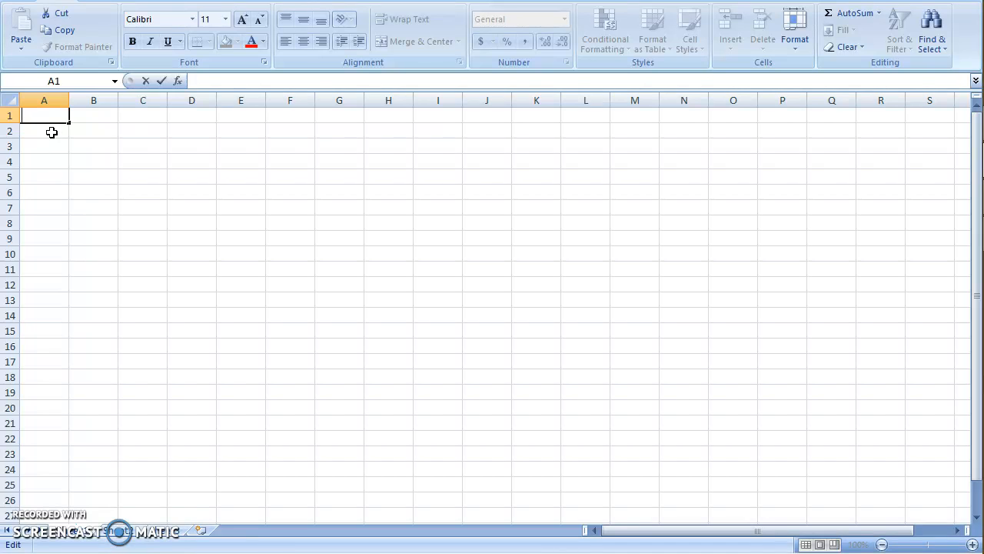
# Enter 1 in A2 and 2 in A3, and extend the series down column A to 100 in A101.
pyautogui.click(50, 130)
pyautogui.click(49, 128)
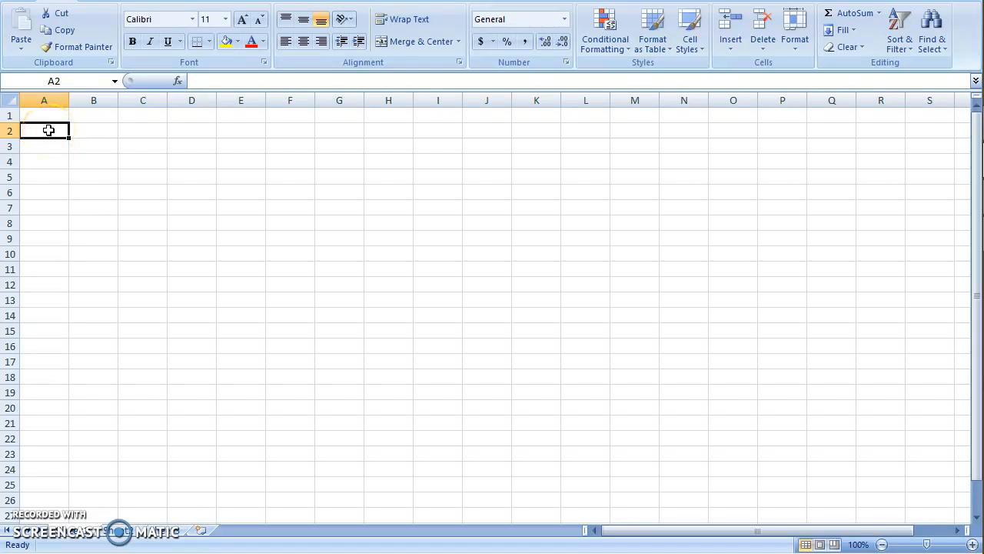
pyautogui.write('1')
pyautogui.click(49, 143)
pyautogui.write('2')
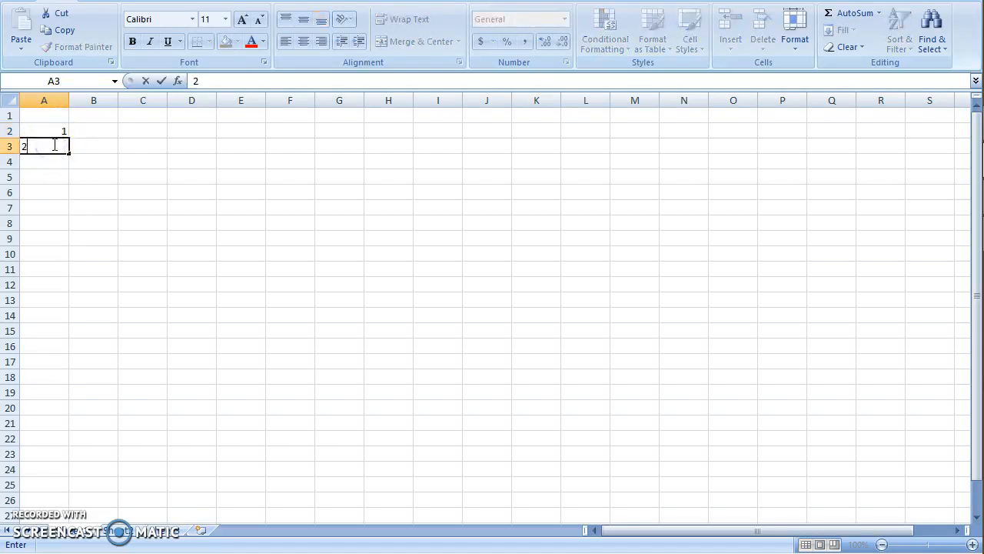
pyautogui.click(49, 131)
pyautogui.moveTo(49, 131); pyautogui.dragTo(48, 503)
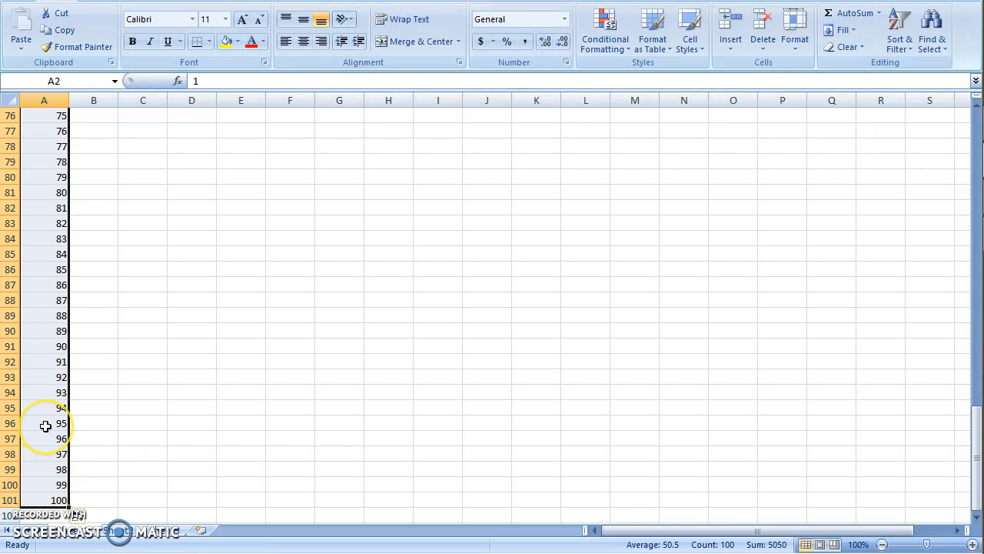
# Copy the number series in A2:A101 and paste it transposed along row 1 starting at B1.
pyautogui.hotkey('ctrl', 'c')
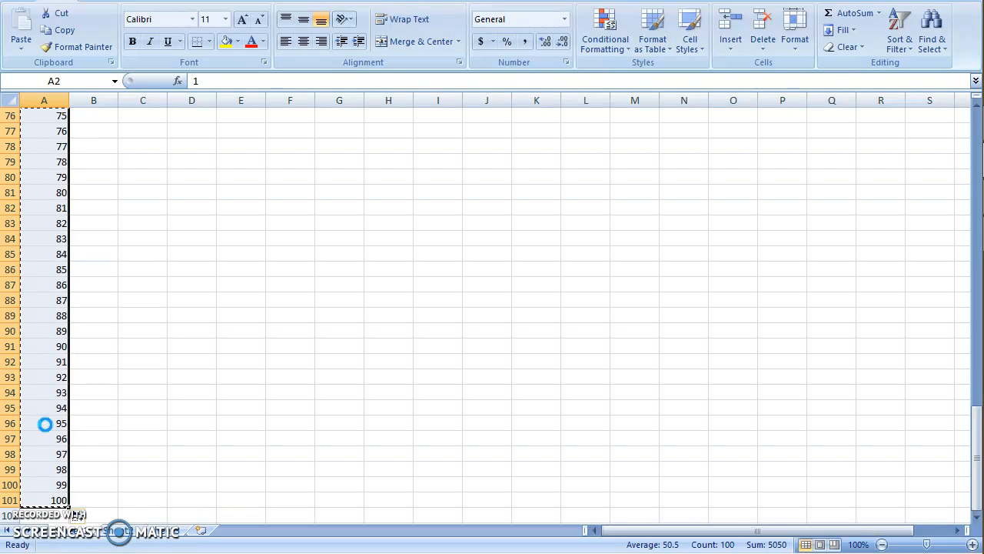
pyautogui.scroll(20, 151, 324)
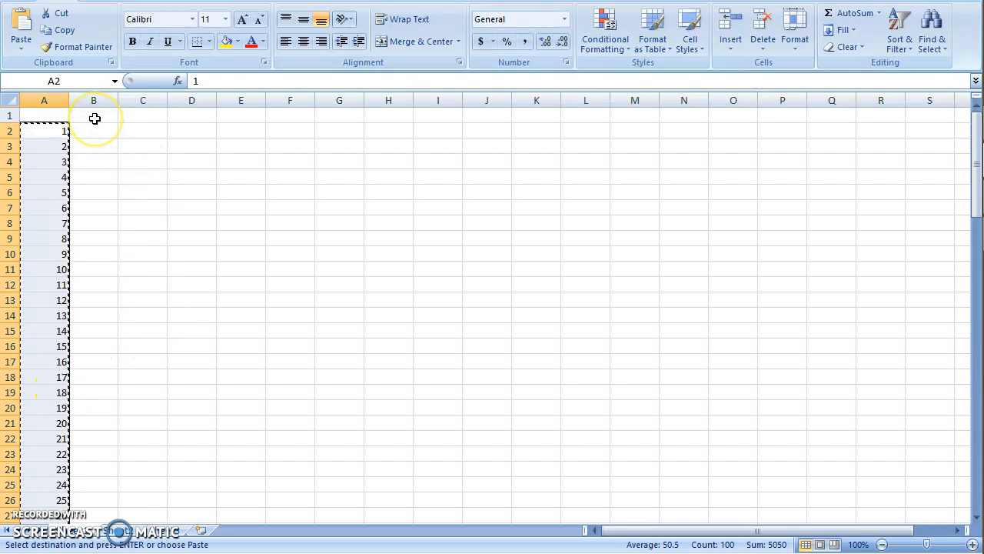
pyautogui.click(94, 115)
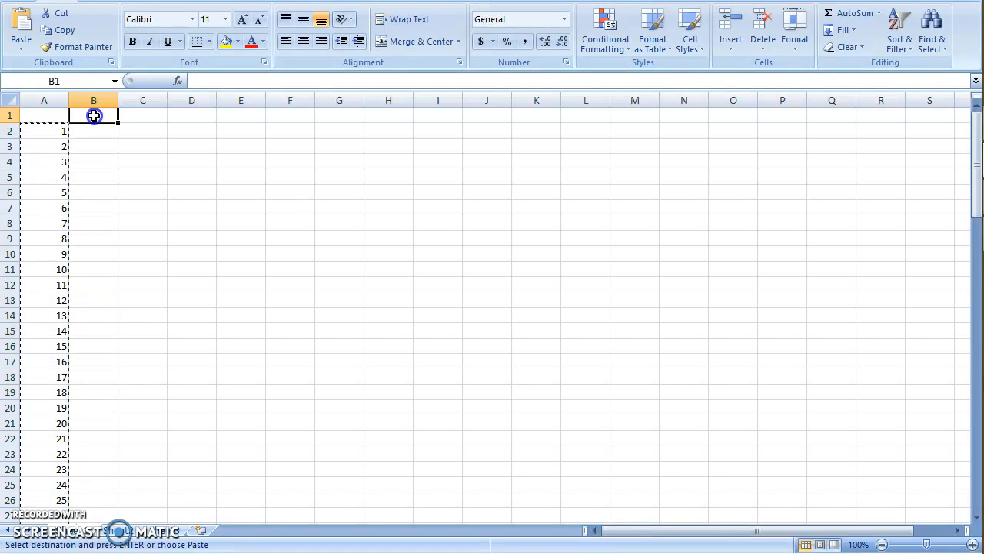
pyautogui.rightClick(94, 116)
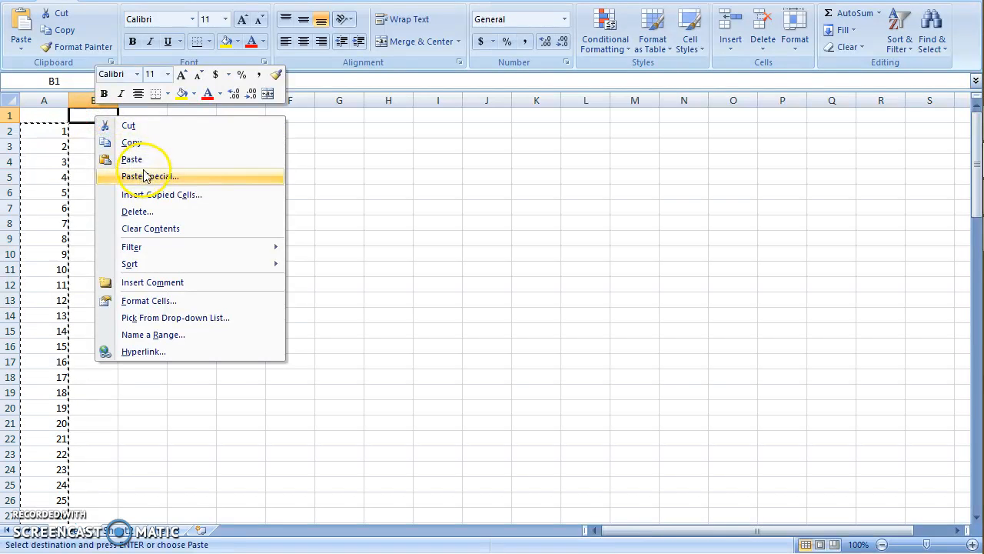
pyautogui.click(193, 178)
pyautogui.click(214, 249)
pyautogui.click(229, 277)
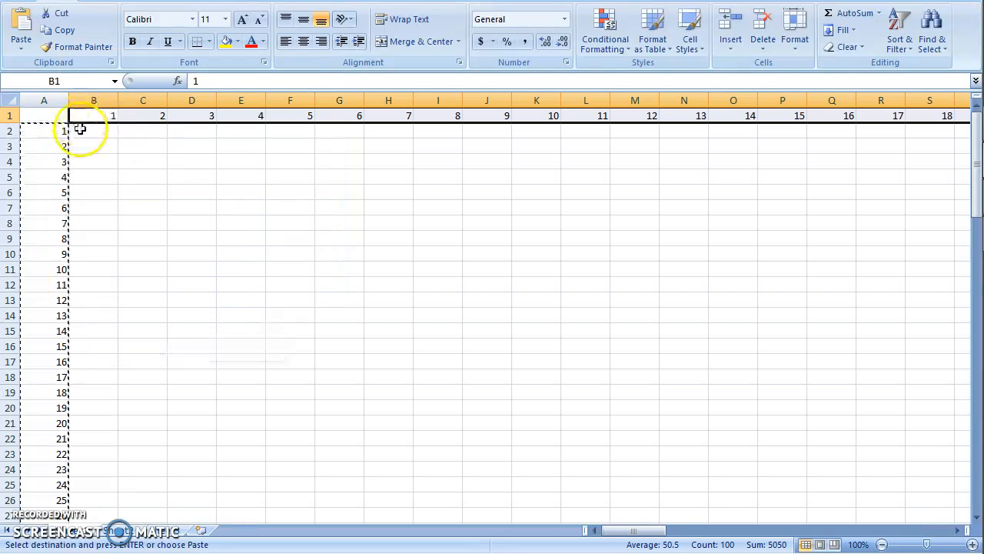
# Enter the mixed-reference multiplication formula =B$1*$A2 in cell B2.
pyautogui.click(89, 131)
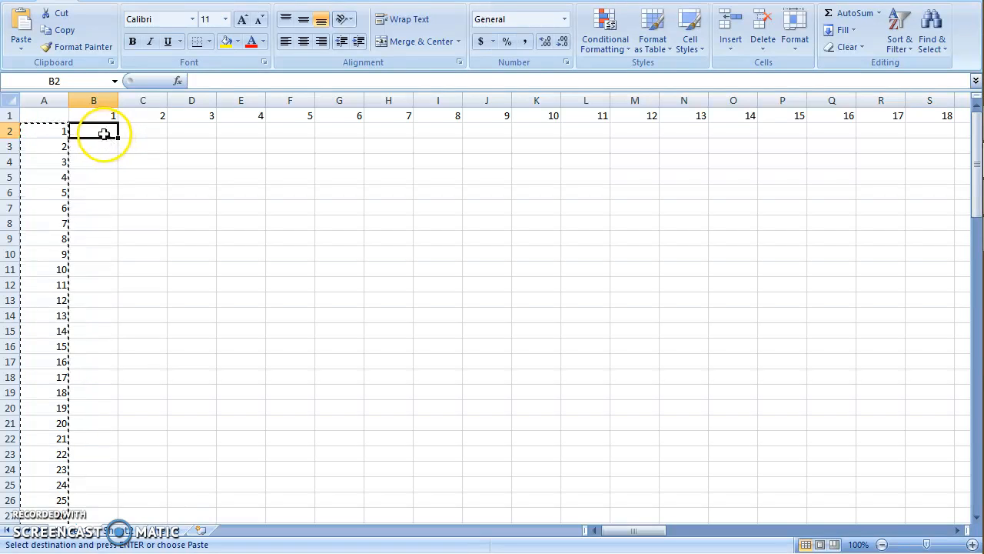
pyautogui.write('=')
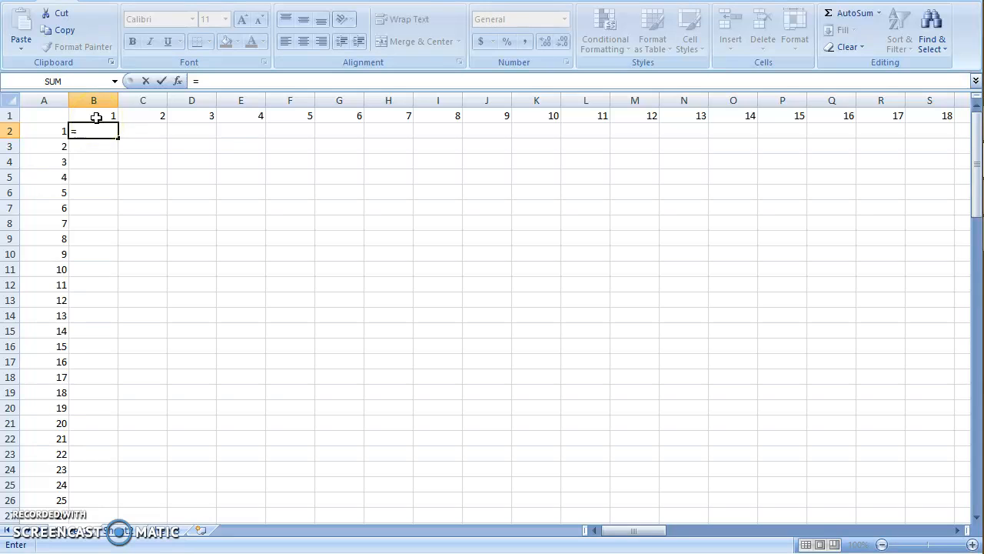
pyautogui.press('F4')
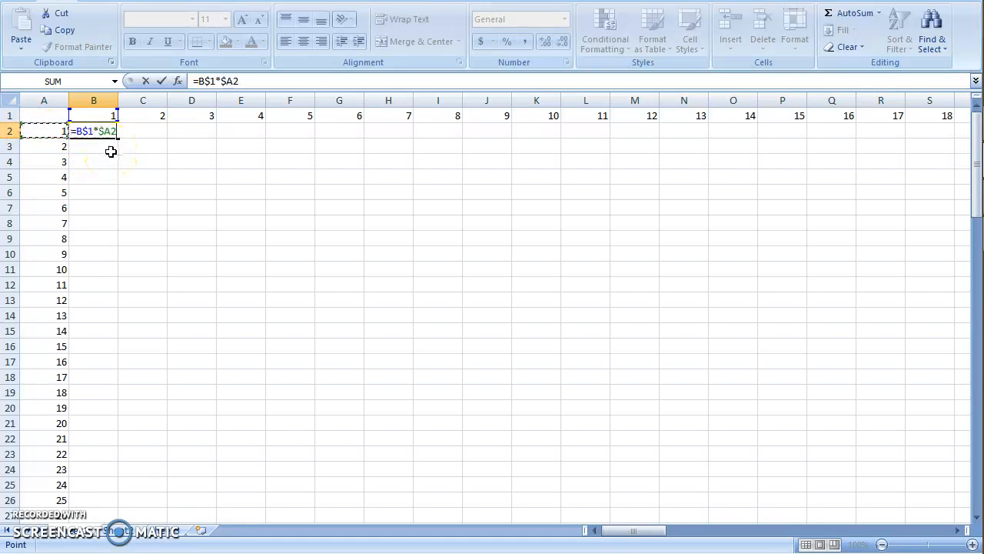
pyautogui.press('Return')
# Fill the multiplication formula from B2 across to column CW and down to row 101.
pyautogui.click(103, 131)
pyautogui.moveTo(116, 134); pyautogui.dragTo(835, 503)
pyautogui.scroll(18, 830, 461)
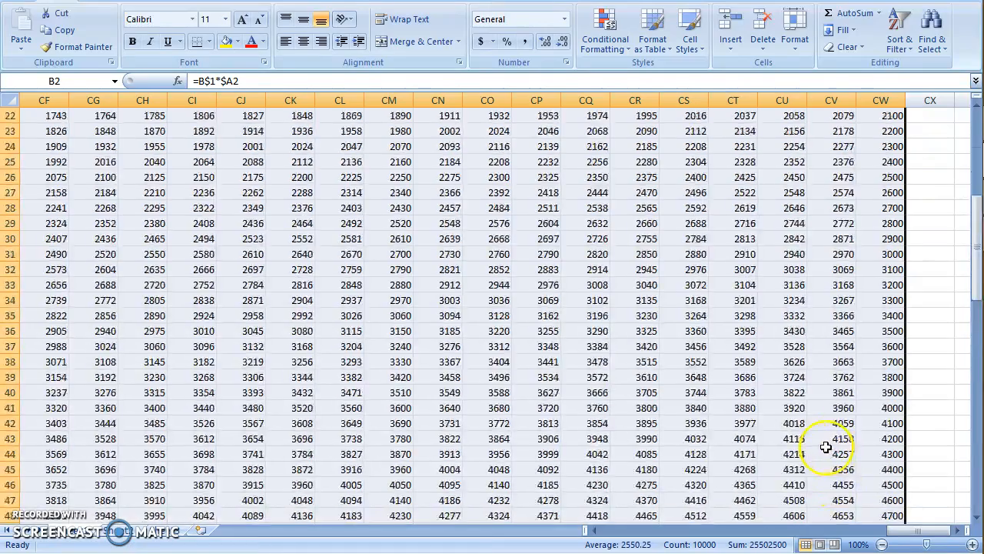
pyautogui.scroll(7, 825, 447)
pyautogui.moveTo(906, 531); pyautogui.dragTo(77, 540)
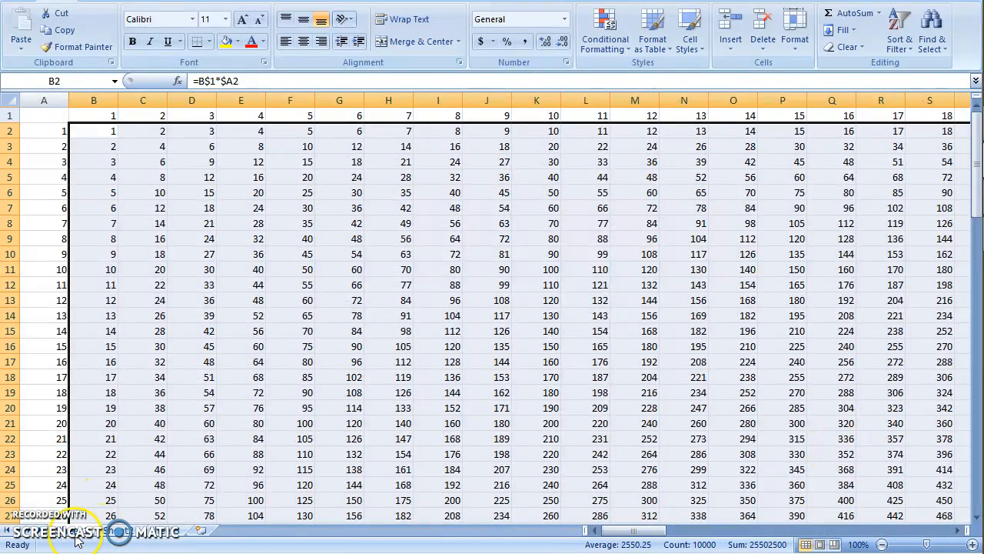
# Rename the current worksheet as Multiplication.
pyautogui.rightClick(73, 539)
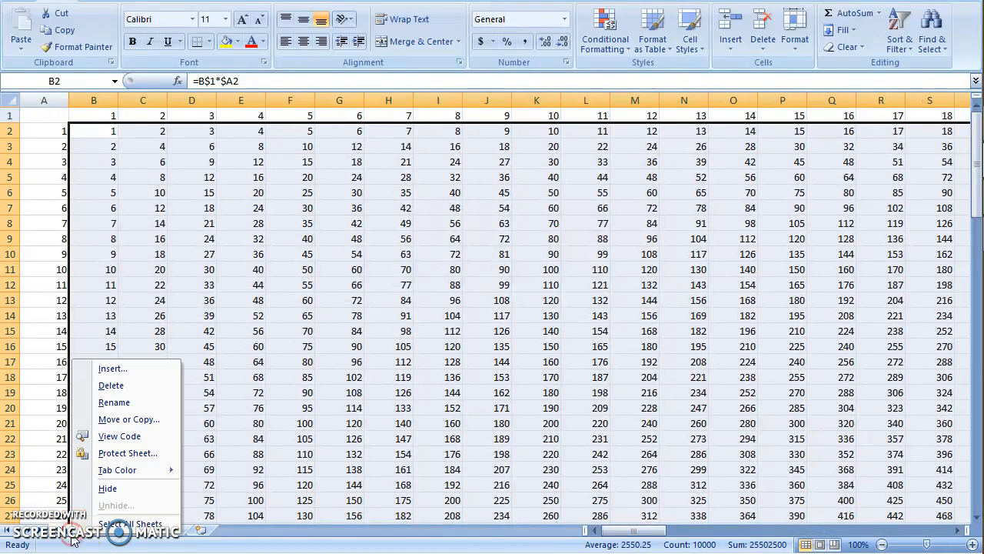
pyautogui.click(101, 398)
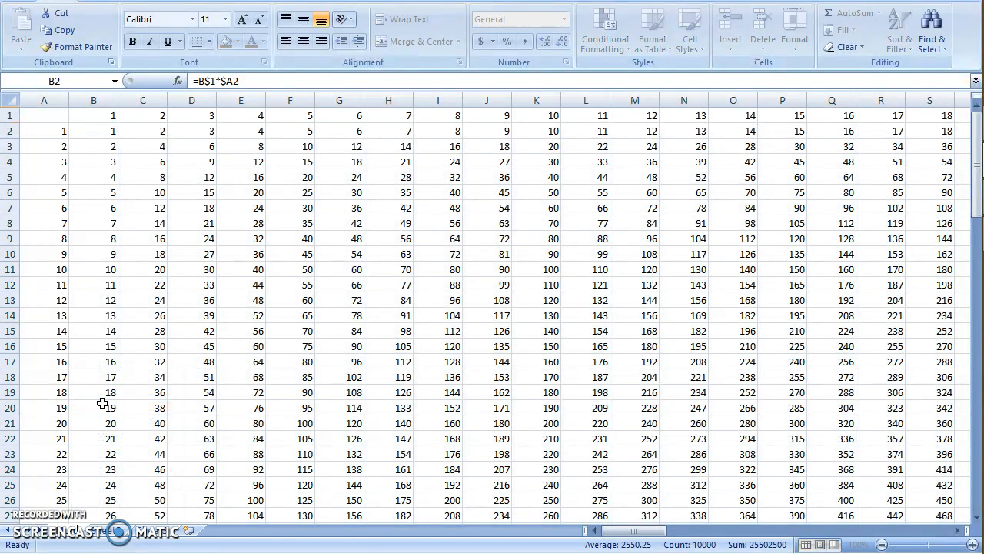
pyautogui.write('Multiplicati')
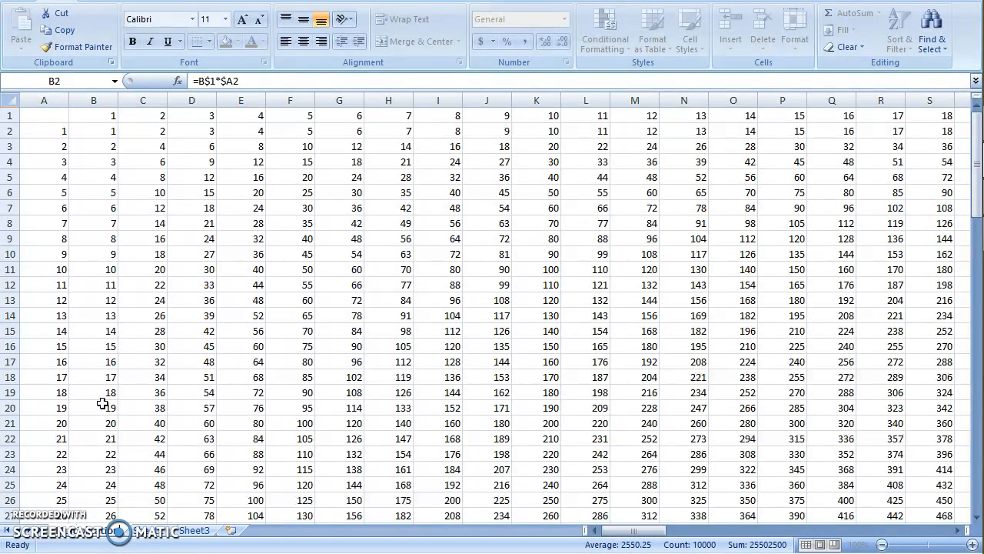
pyautogui.press('Return')
# Duplicate the Multiplication worksheet and rename the copy as Division.
pyautogui.click(116, 529)
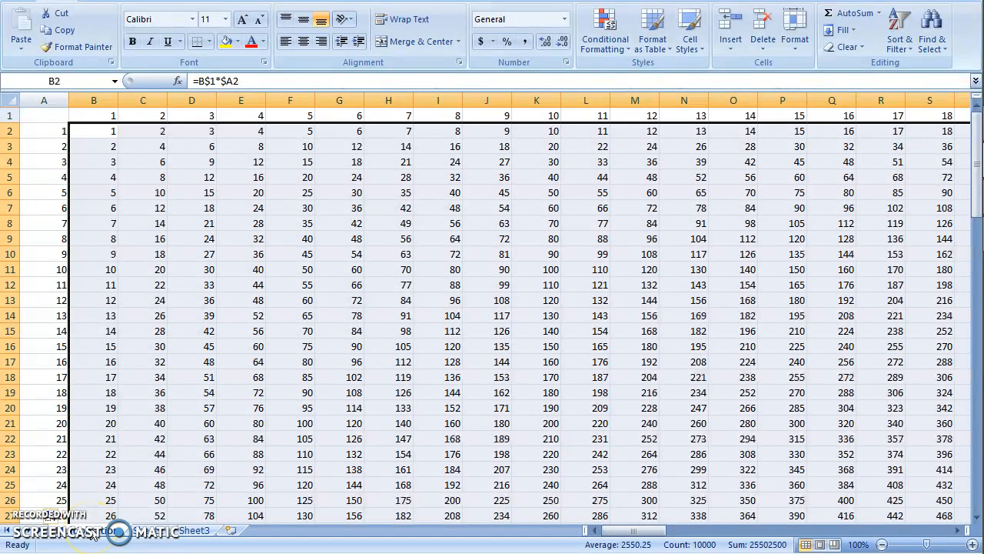
pyautogui.moveTo(146, 496); pyautogui.dragTo(154, 532)
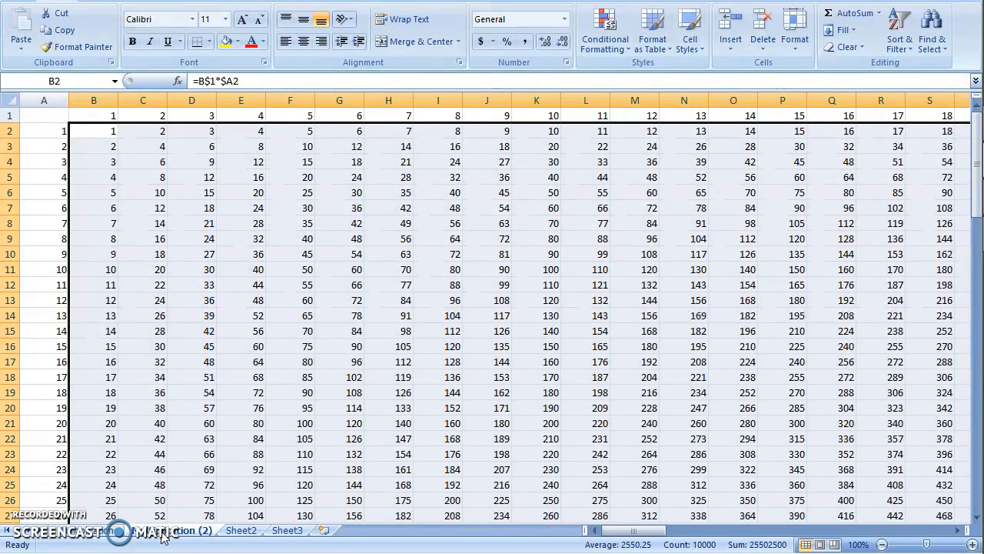
pyautogui.rightClick(163, 536)
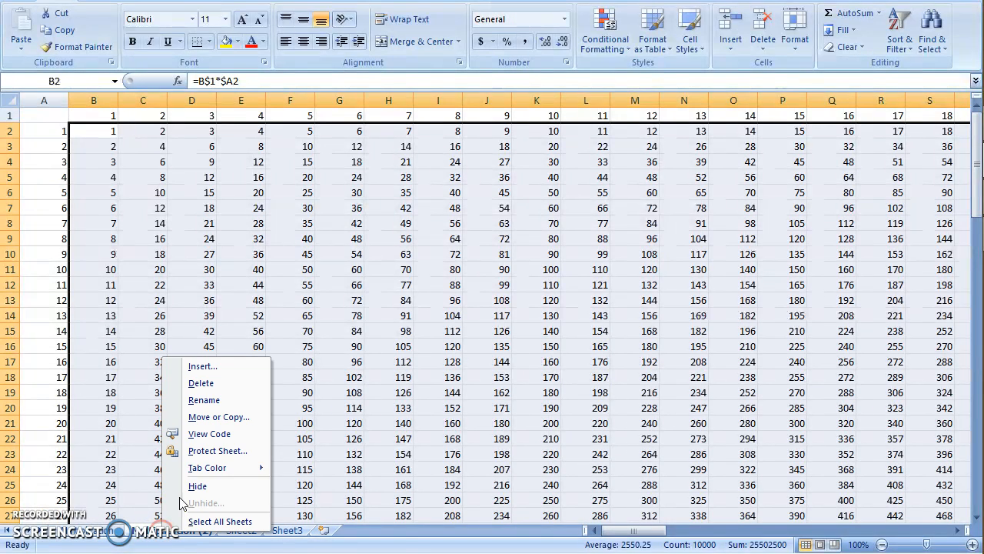
pyautogui.click(193, 400)
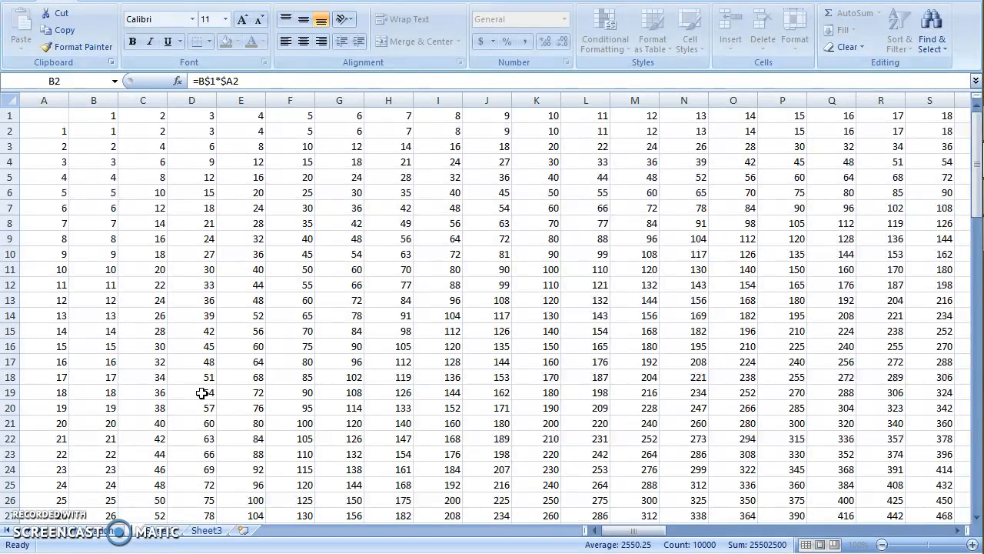
pyautogui.write('Du')
pyautogui.press('BackSpace')
pyautogui.write('ece')
pyautogui.press('BackSpace')
pyautogui.press('BackSpace')
pyautogui.write('ce')
pyautogui.press('BackSpace')
pyautogui.write('e')
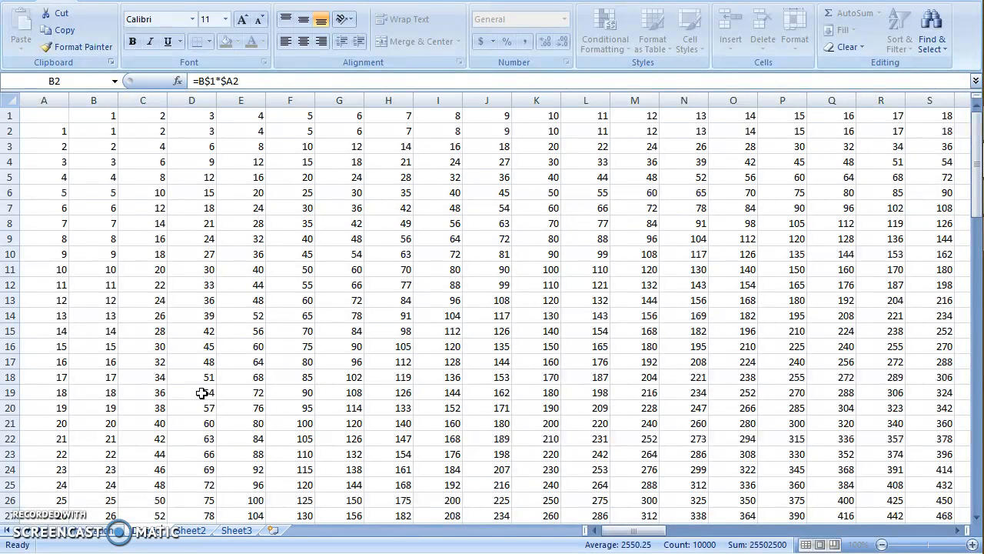
pyautogui.write('n')
pyautogui.press('Return')
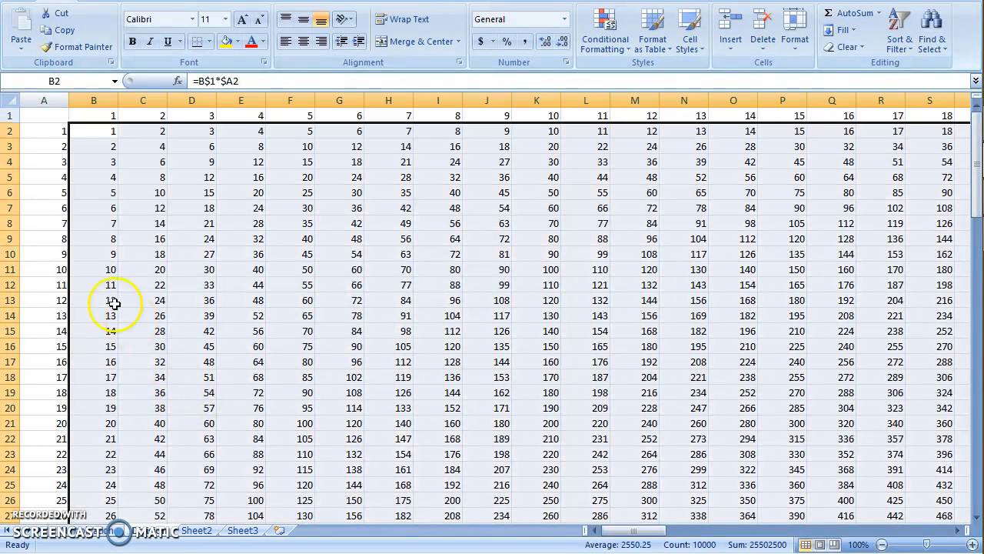
# Change the formula in B2 of the Division sheet to =B$1/$A2.
pyautogui.click(103, 127)
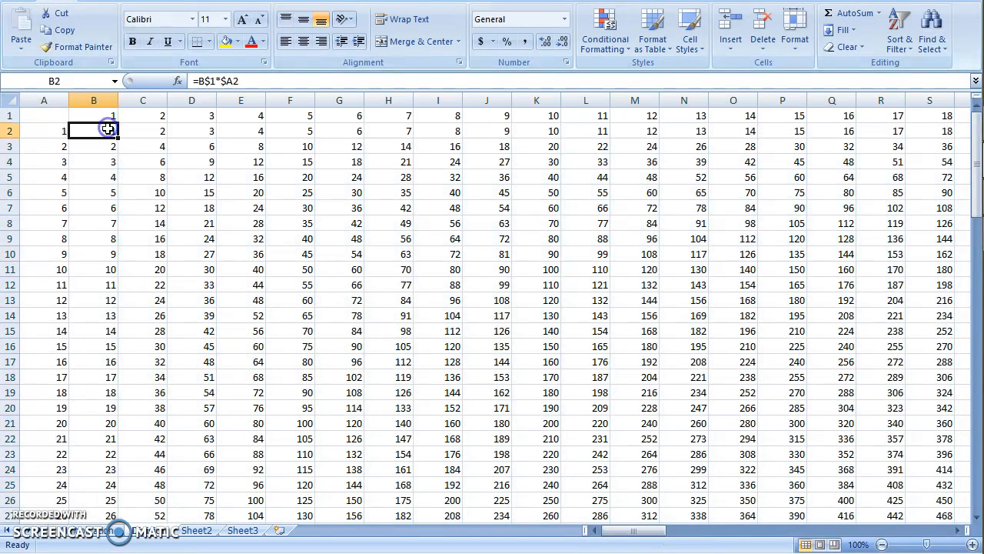
pyautogui.click(219, 81)
pyautogui.press('BackSpace')
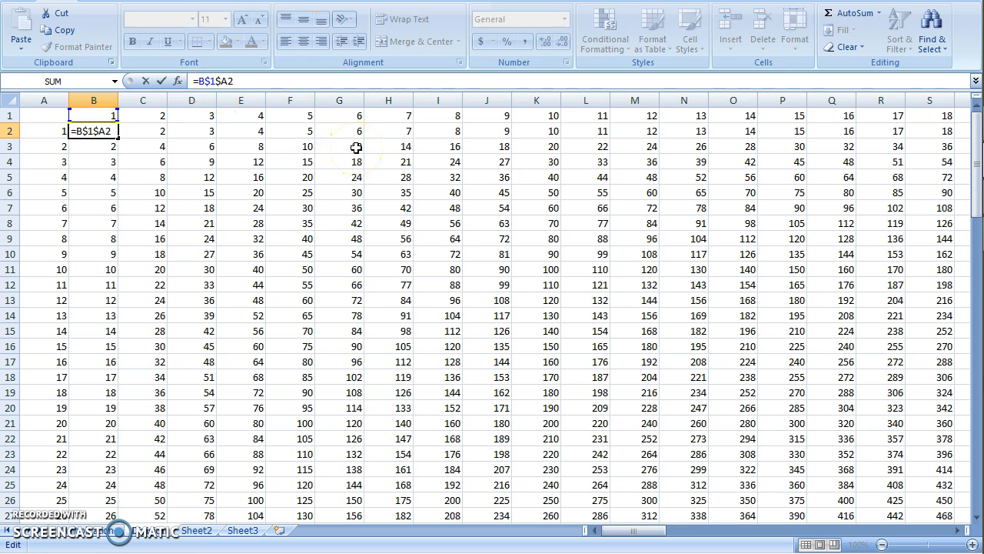
pyautogui.write('/')
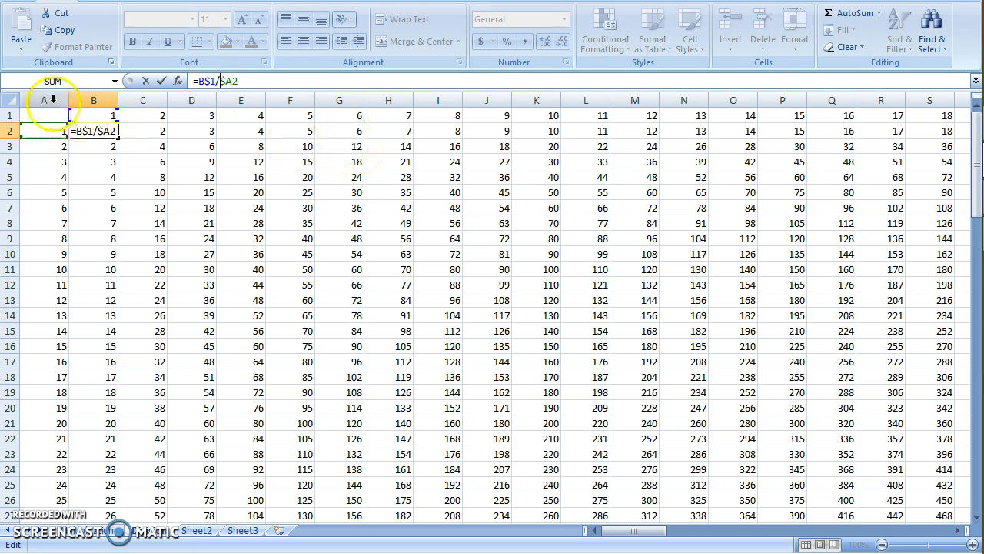
pyautogui.press('Return')
# Fill the division formula from B2 across to column CW and down to row 101.
pyautogui.click(108, 130)
pyautogui.moveTo(118, 138); pyautogui.dragTo(898, 144)
pyautogui.press('Tab')
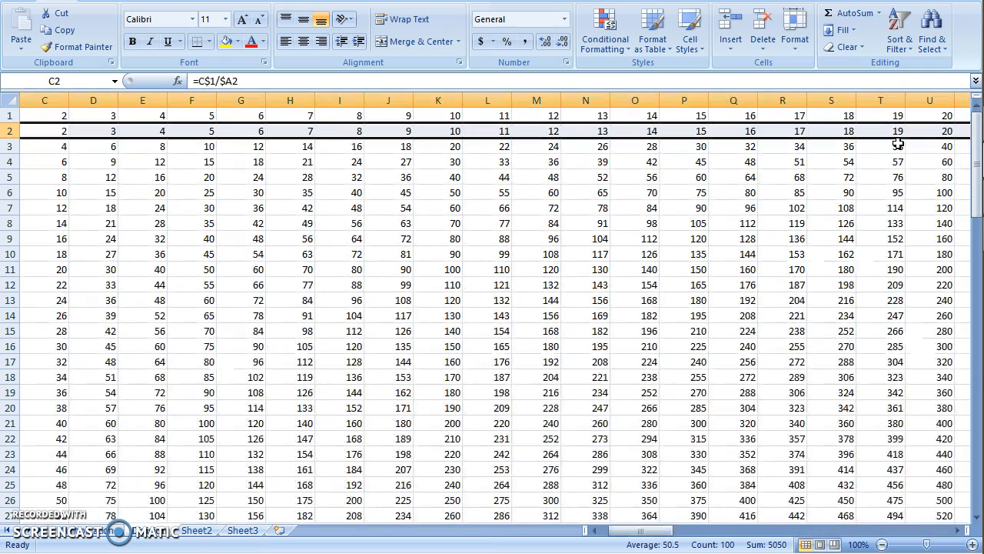
pyautogui.moveTo(654, 531); pyautogui.dragTo(965, 466)
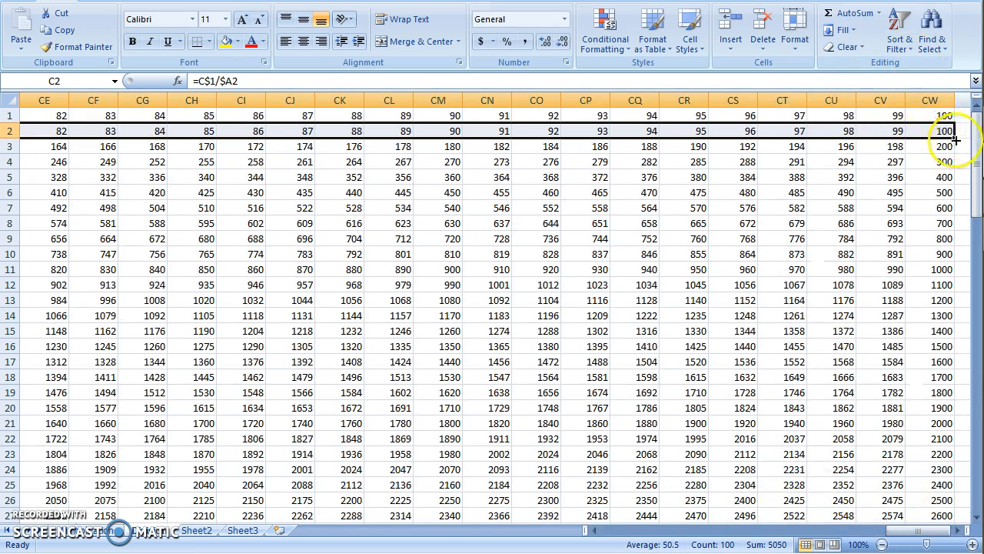
pyautogui.moveTo(952, 137); pyautogui.dragTo(867, 503)
pyautogui.scroll(20, 867, 472)
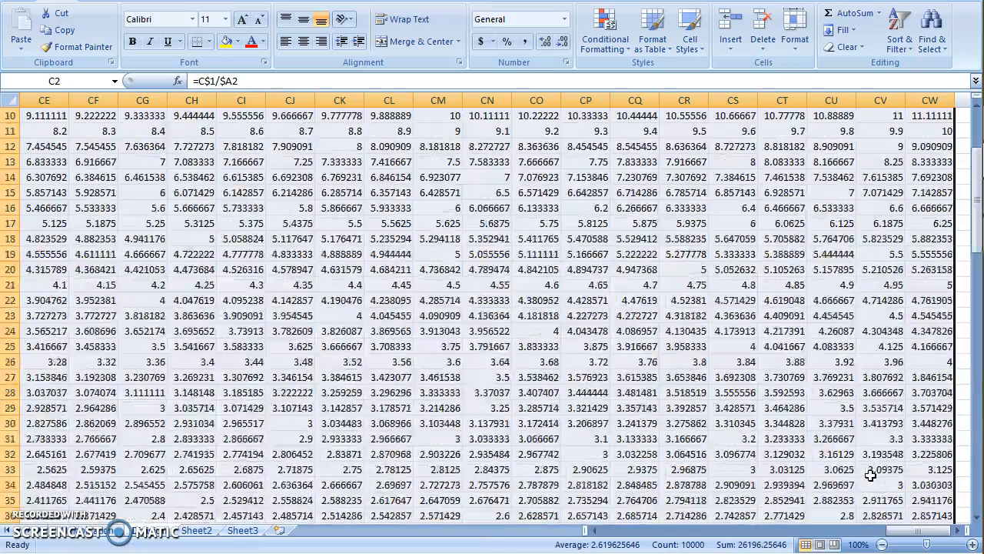
pyautogui.moveTo(911, 530); pyautogui.dragTo(532, 492)
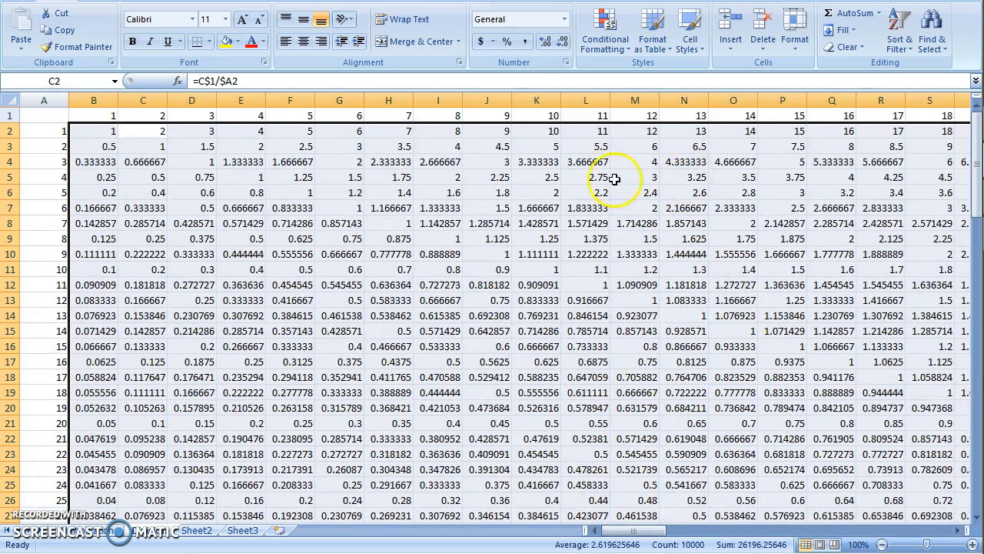
# Format the division results in B2:CW101 as numbers with no decimal places.
pyautogui.click(543, 43)
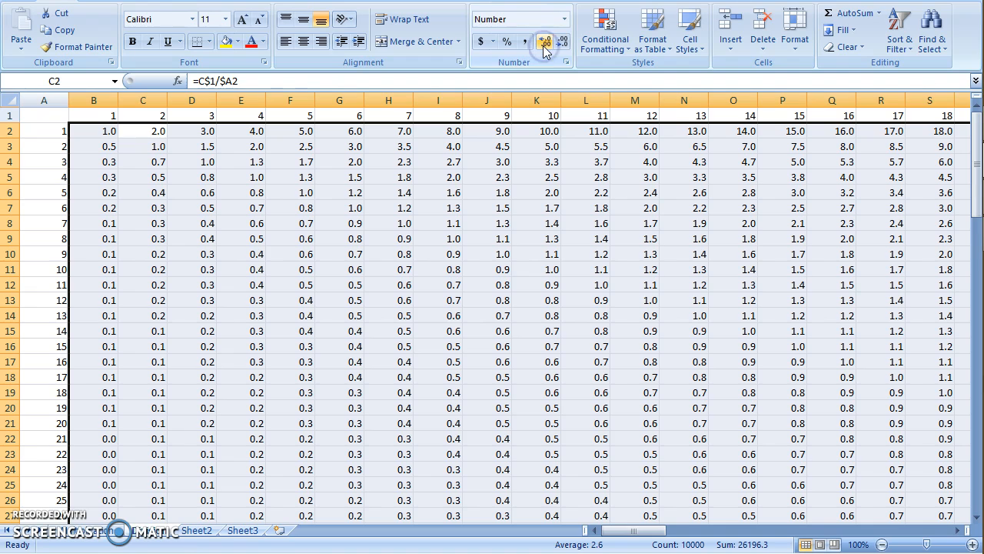
pyautogui.click(543, 43)
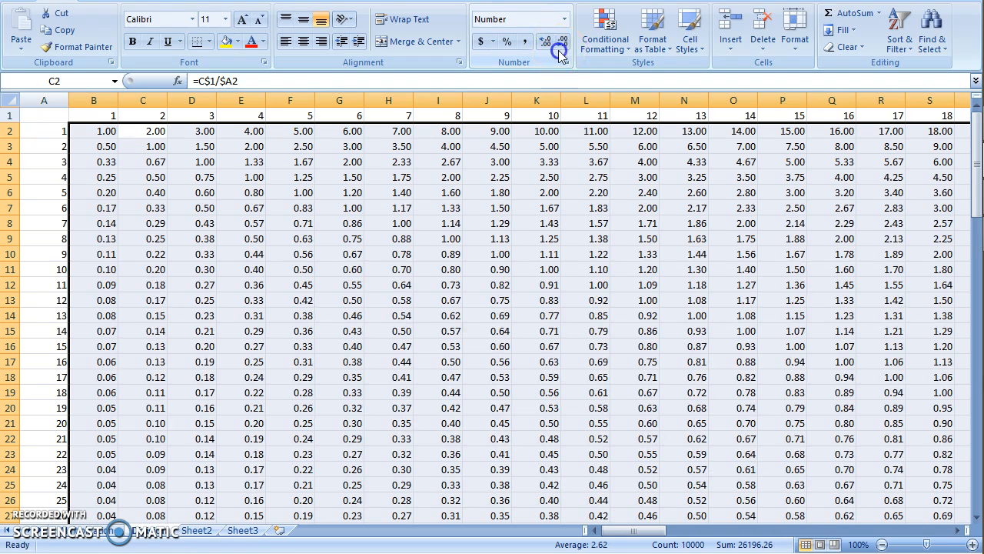
pyautogui.click(560, 43)
pyautogui.click(561, 43)
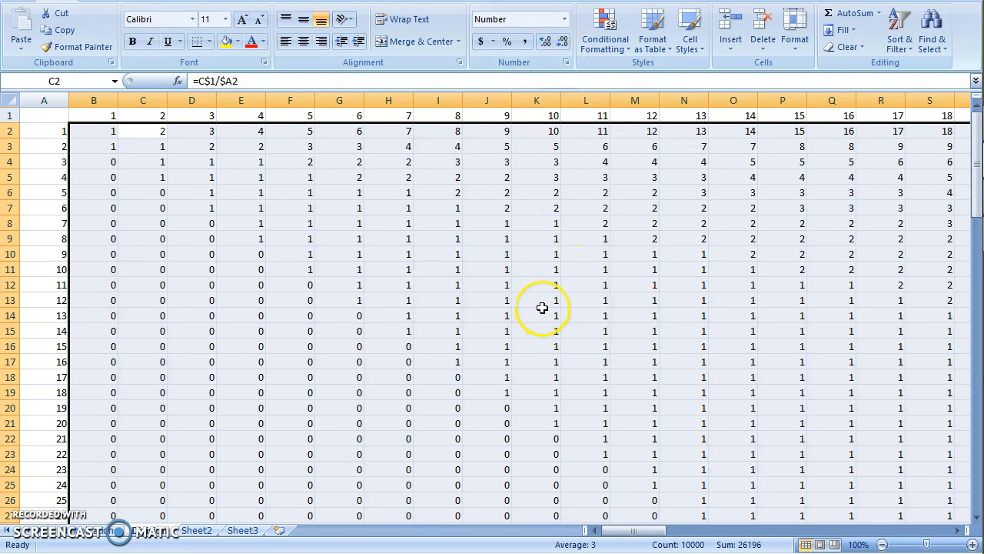
# Duplicate the Division worksheet and rename the copy as Addition.
pyautogui.click(192, 531)
pyautogui.rightClick(203, 530)
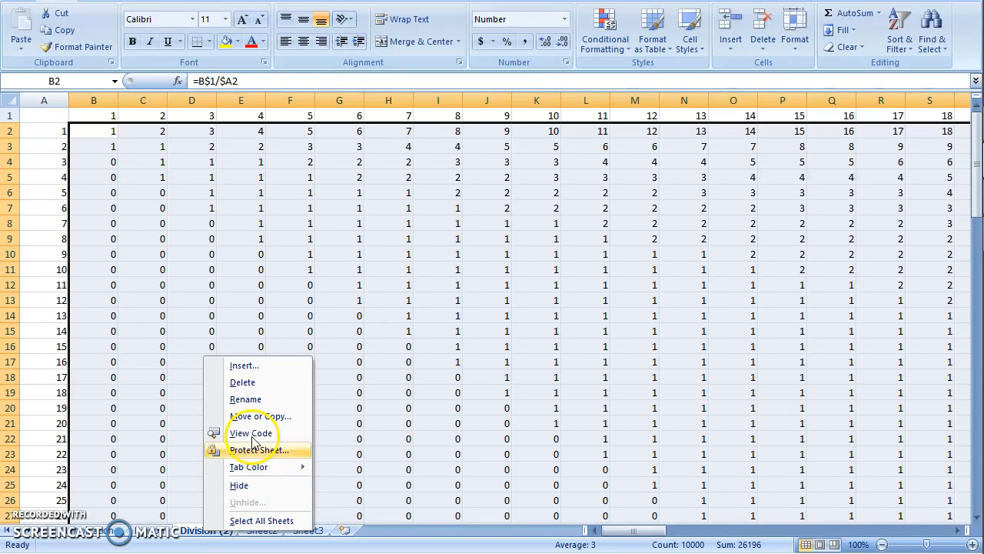
pyautogui.click(257, 399)
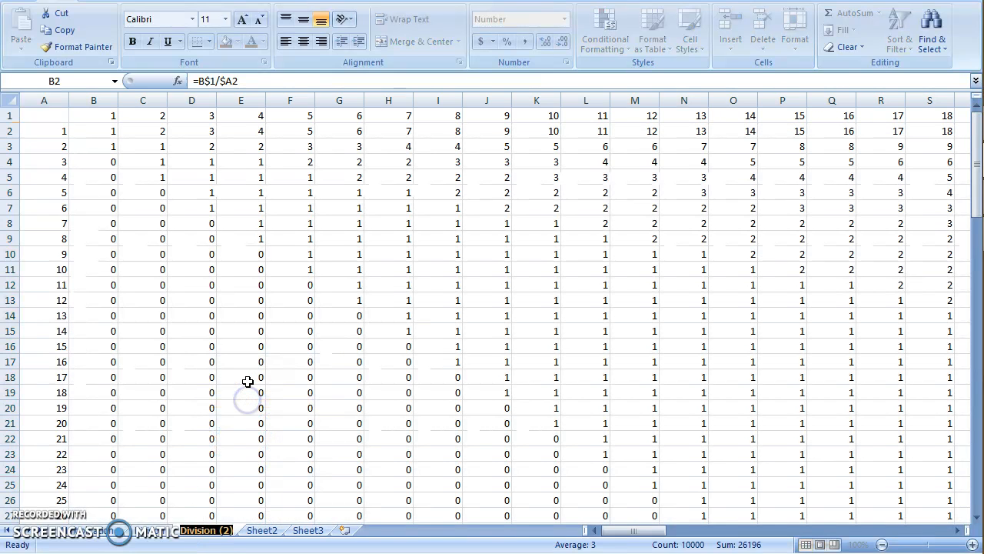
pyautogui.write('Addition')
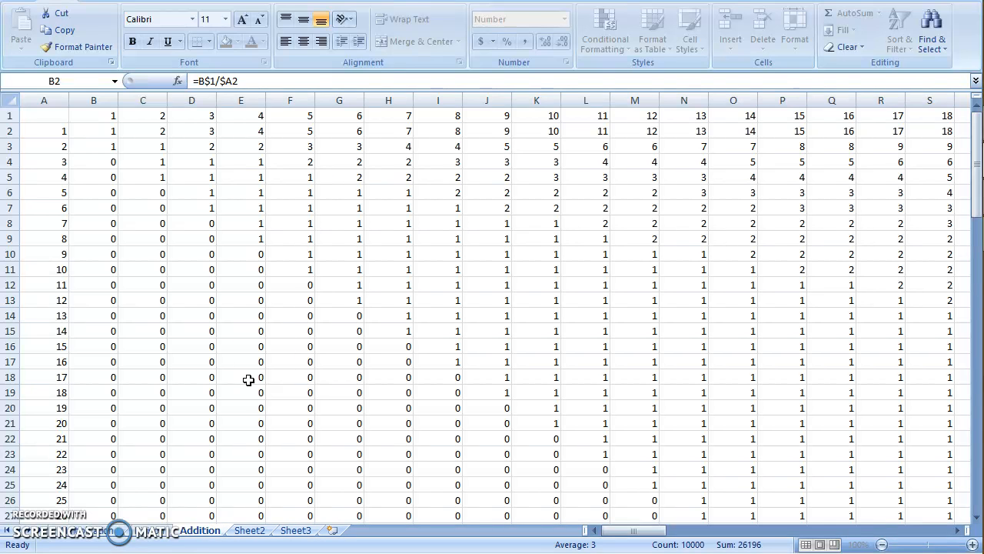
pyautogui.press('Return')
# Change the formula in B2 of the Addition sheet to =B$1+$A2.
pyautogui.click(100, 130)
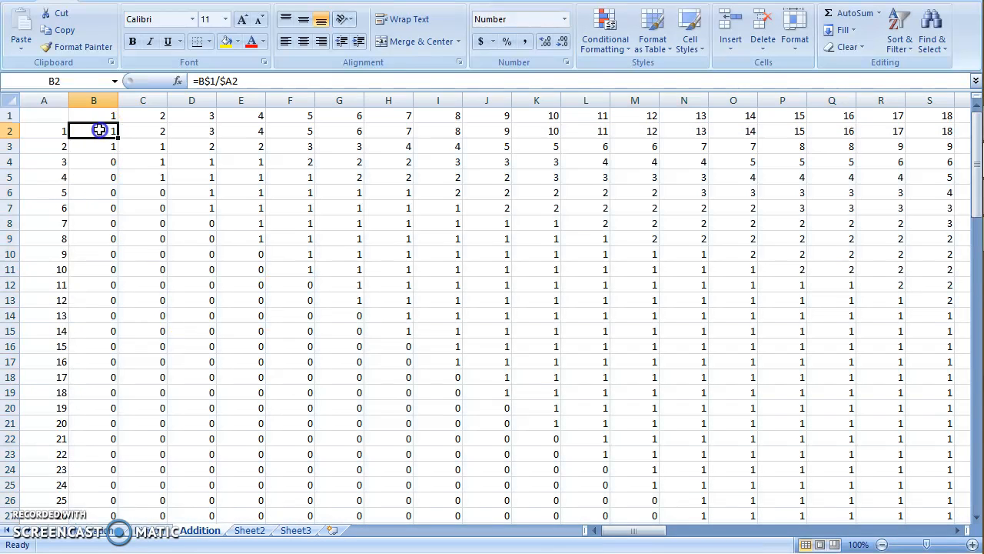
pyautogui.click(218, 80)
pyautogui.press('BackSpace')
pyautogui.write('+')
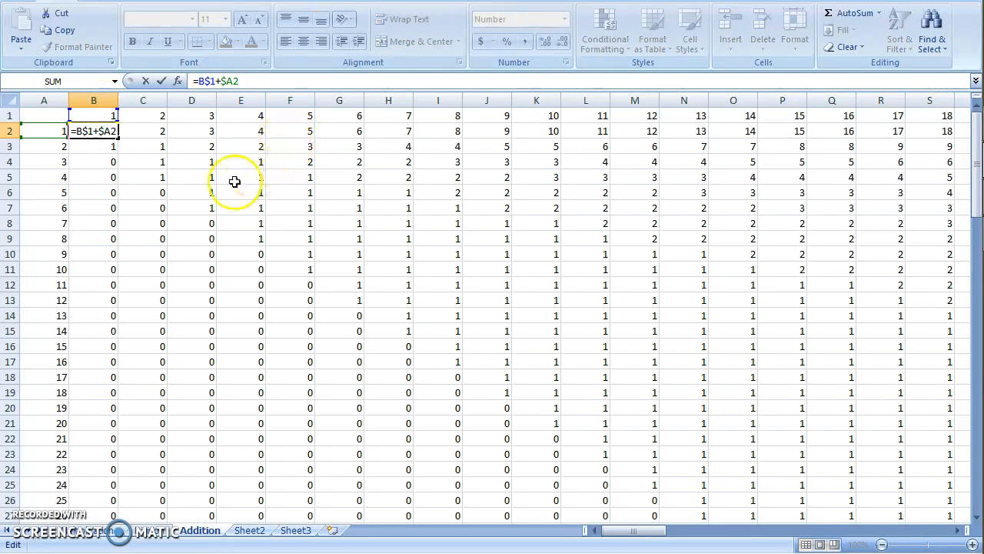
pyautogui.press('Return')
# Fill the addition formula from B2 across to column CW and down to row 101.
pyautogui.click(107, 129)
pyautogui.moveTo(115, 137); pyautogui.dragTo(961, 135)
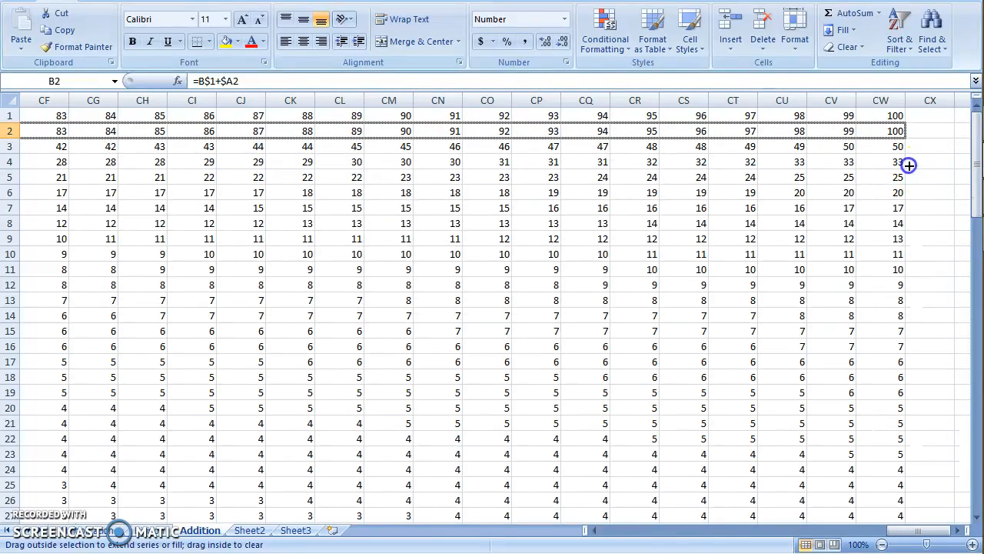
pyautogui.moveTo(908, 165); pyautogui.dragTo(895, 155)
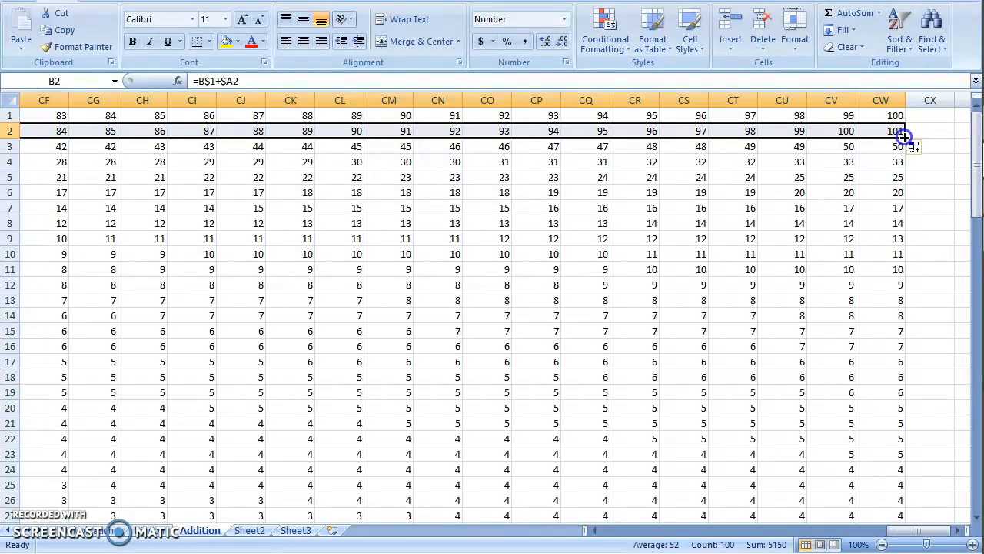
pyautogui.doubleClick(904, 139)
pyautogui.scroll(-12, 907, 165)
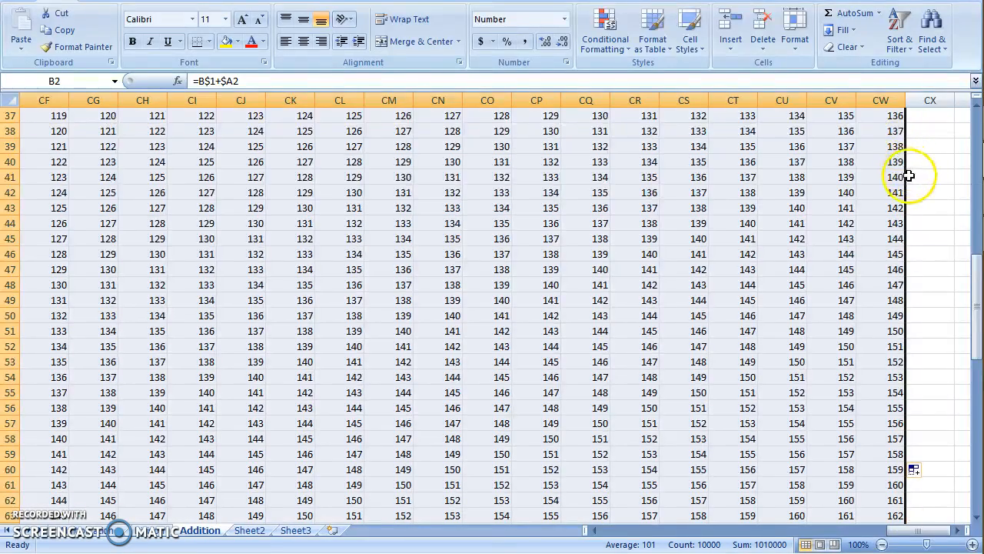
pyautogui.scroll(-20, 909, 177)
pyautogui.scroll(16, 900, 241)
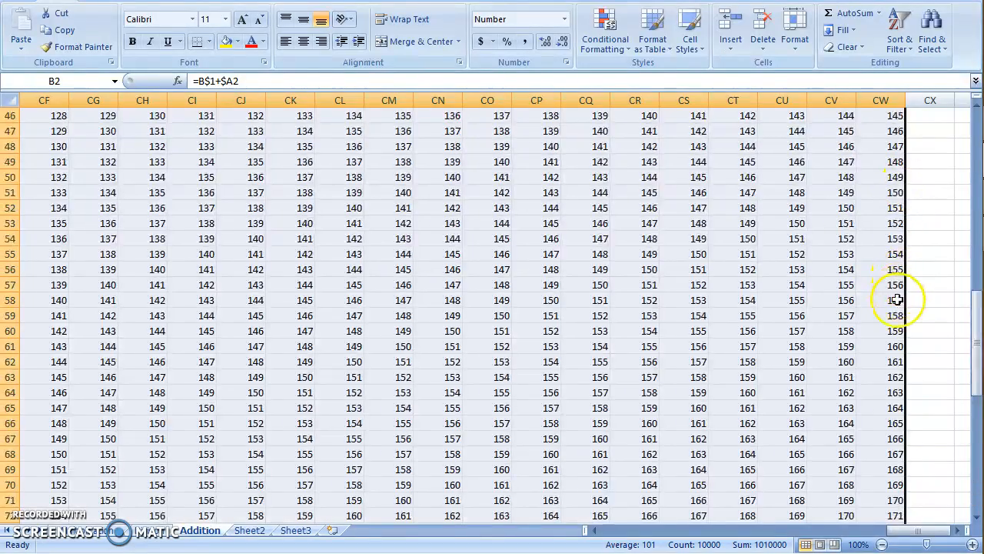
pyautogui.scroll(15, 898, 300)
pyautogui.moveTo(912, 531); pyautogui.dragTo(639, 530)
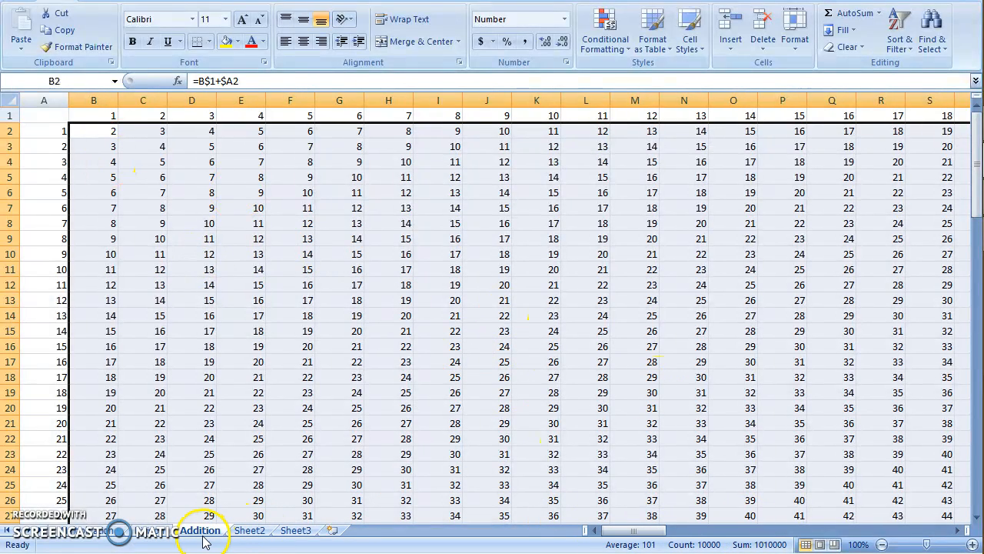
# Duplicate the Addition worksheet and rename the copy as Subtraction.
pyautogui.moveTo(206, 538)
pyautogui.mouseDown()
pyautogui.moveTo(253, 529)
pyautogui.moveTo(209, 536)
pyautogui.mouseUp()
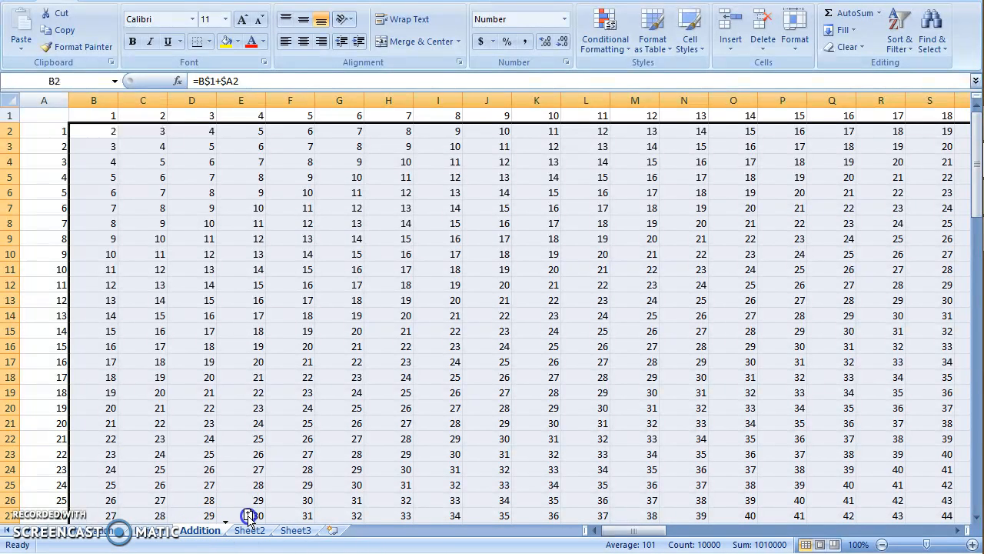
pyautogui.moveTo(262, 530); pyautogui.dragTo(263, 533)
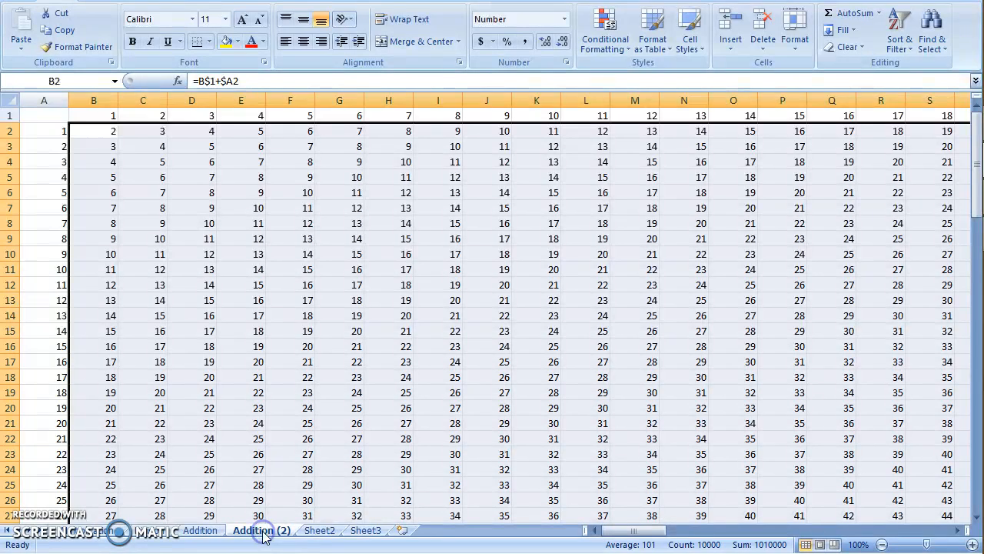
pyautogui.rightClick(267, 535)
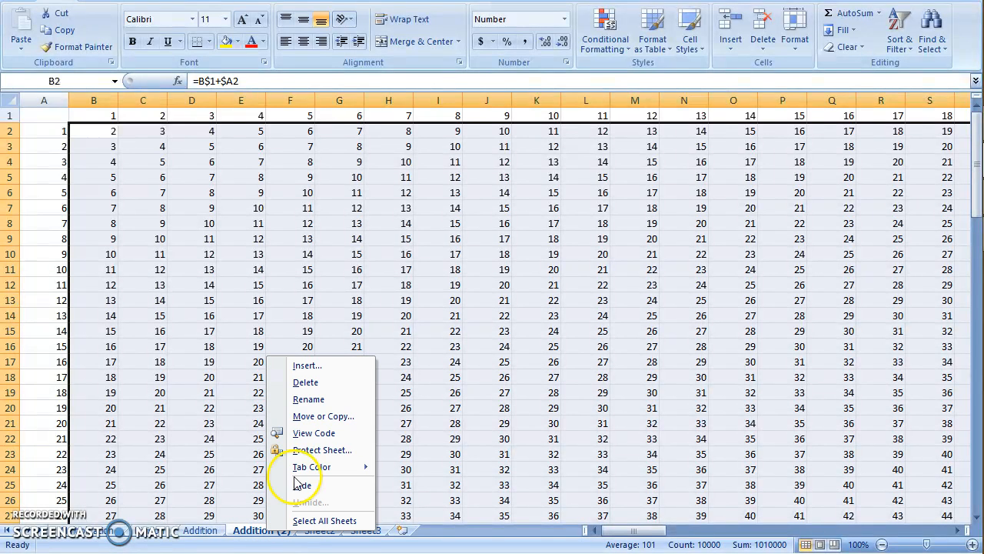
pyautogui.click(294, 398)
pyautogui.press('BackSpace')
pyautogui.write('Su')
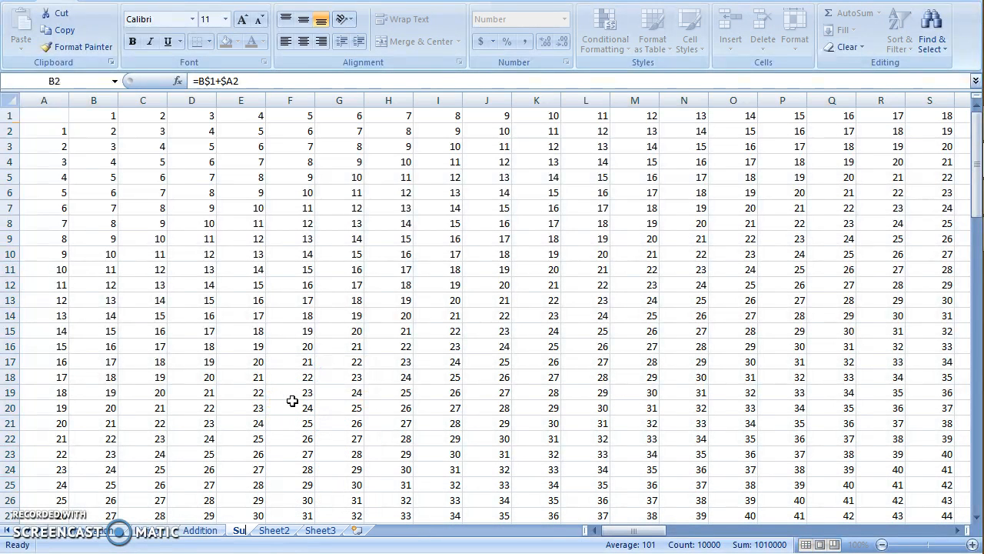
pyautogui.write('btraction')
pyautogui.press('Return')
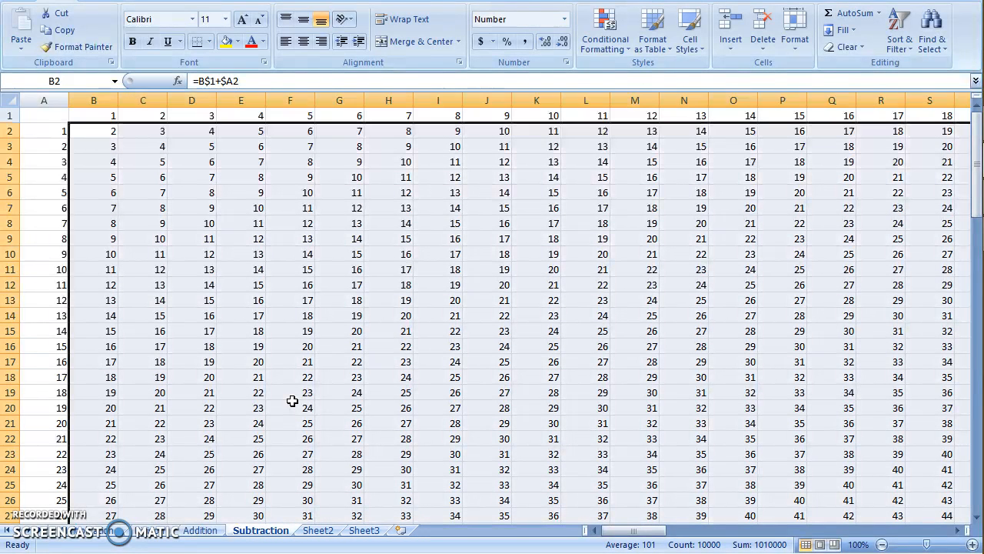
# Change the formula in B2 of the Subtraction sheet to =B$1-$A2.
pyautogui.click(107, 132)
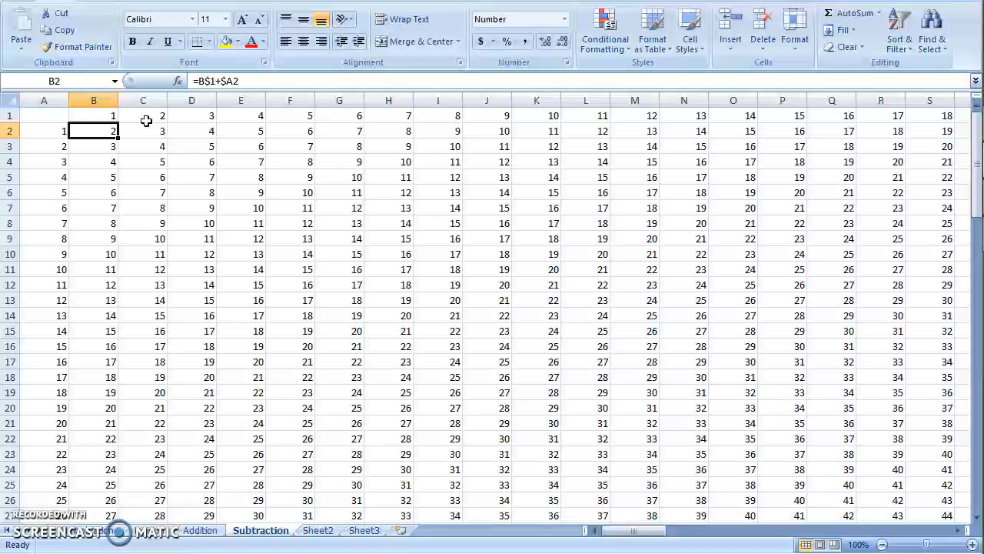
pyautogui.click(220, 81)
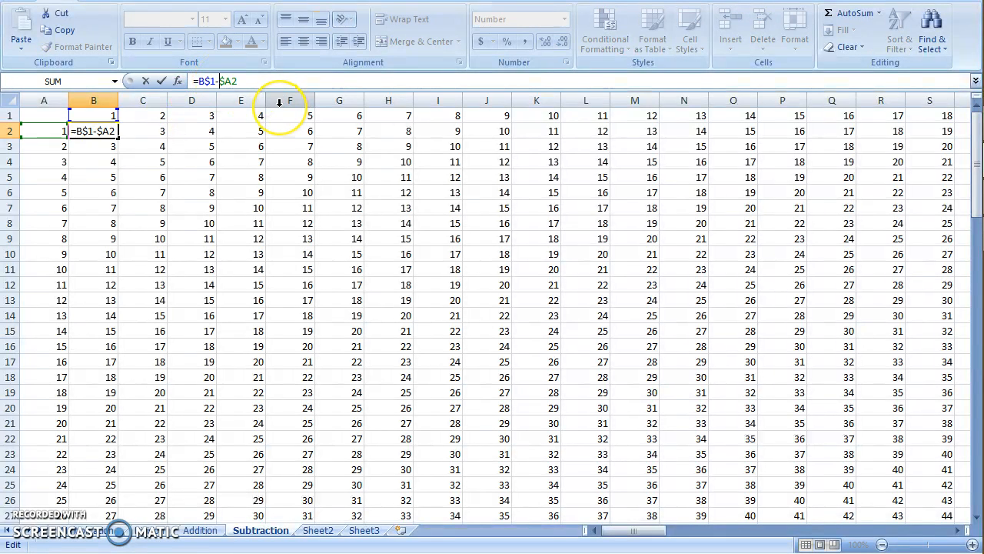
pyautogui.press('Return')
# Fill the subtraction formula from B2 across to column CW and down to row 101.
pyautogui.click(89, 132)
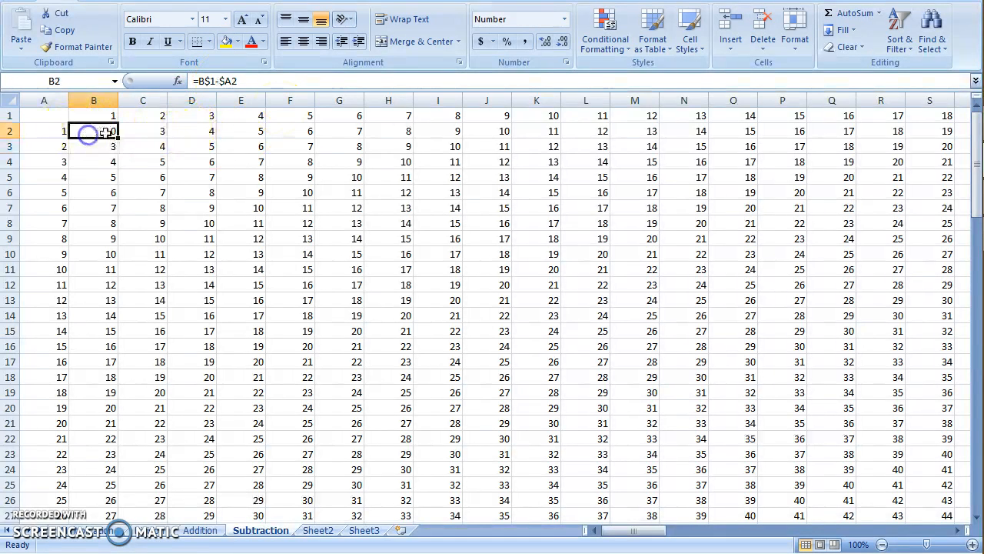
pyautogui.moveTo(118, 139); pyautogui.dragTo(899, 132)
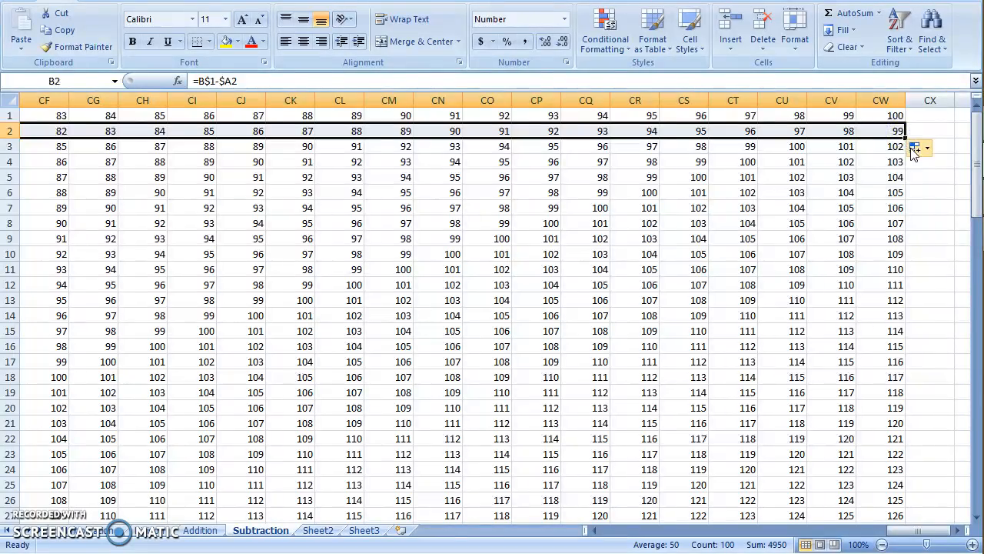
pyautogui.doubleClick(905, 138)
pyautogui.scroll(-14, 900, 177)
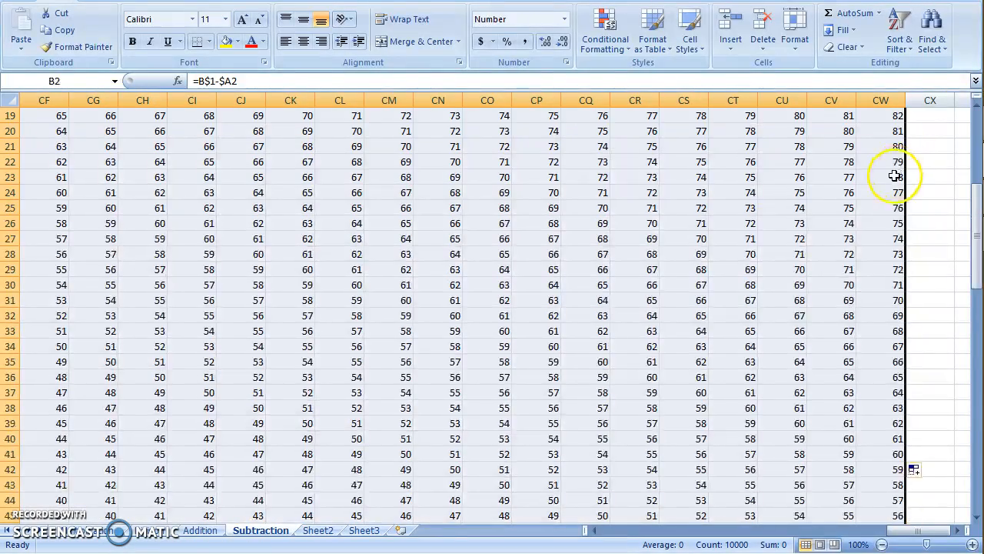
pyautogui.scroll(-7, 880, 222)
pyautogui.scroll(20, 877, 235)
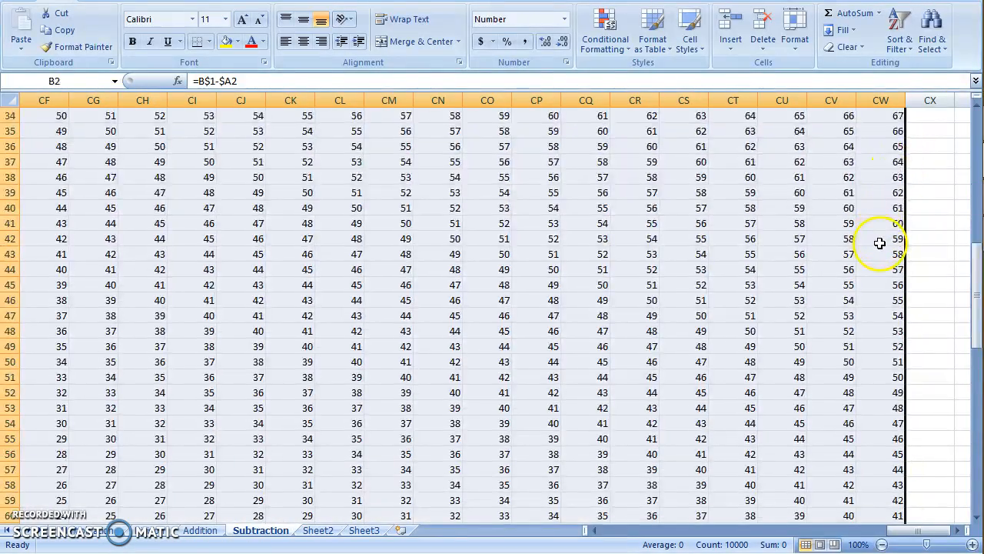
pyautogui.moveTo(906, 530); pyautogui.dragTo(600, 520)
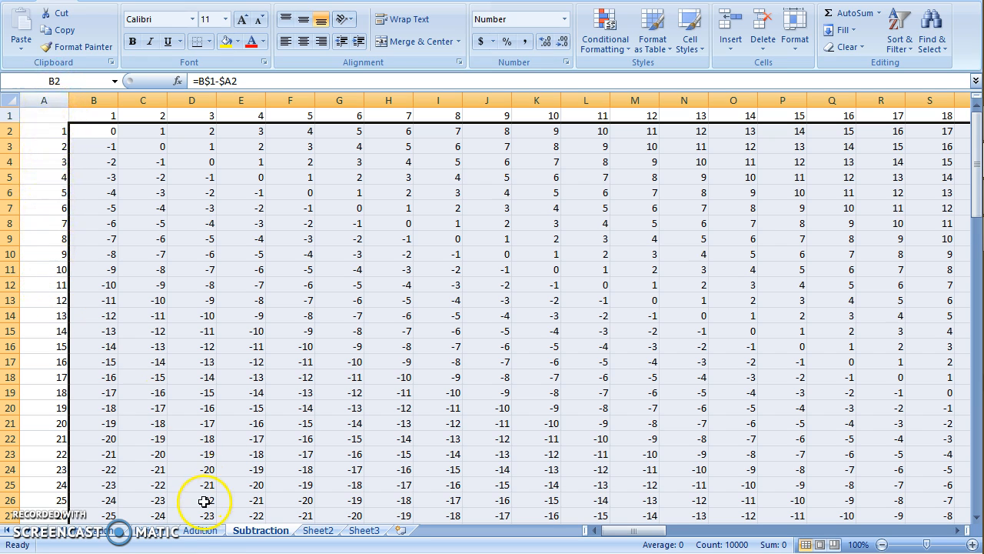
# Review the tables on the Addition, Division and Multiplication worksheets.
pyautogui.click(202, 531)
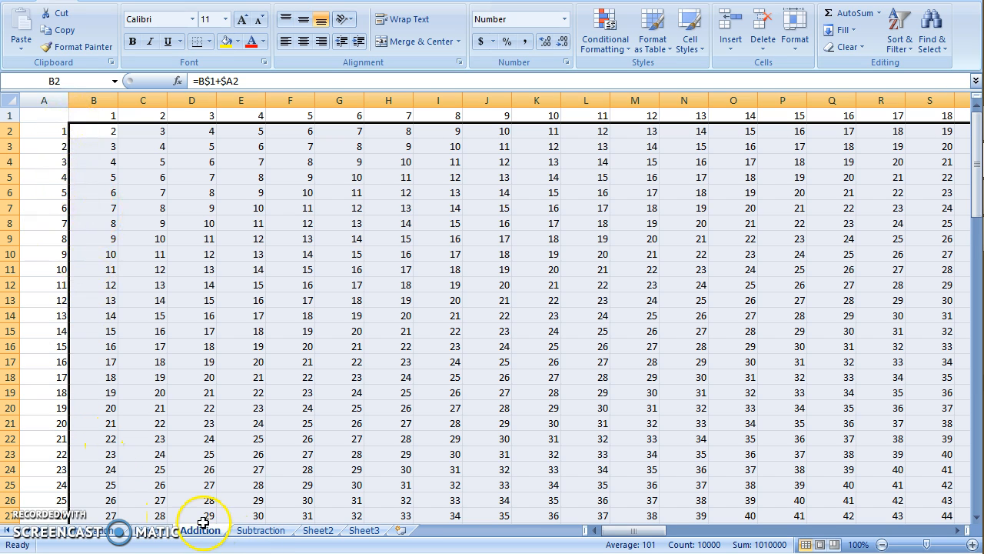
pyautogui.click(164, 534)
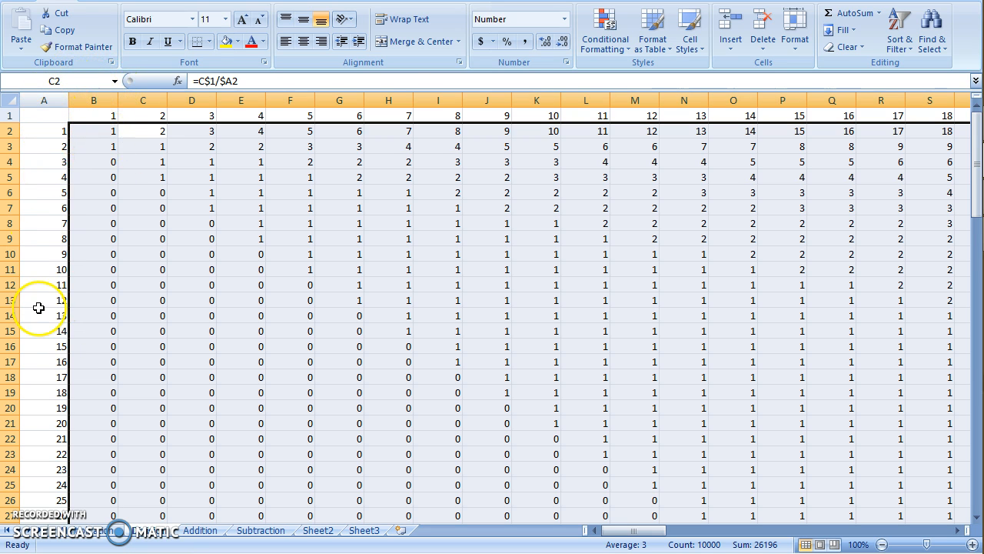
pyautogui.click(90, 537)
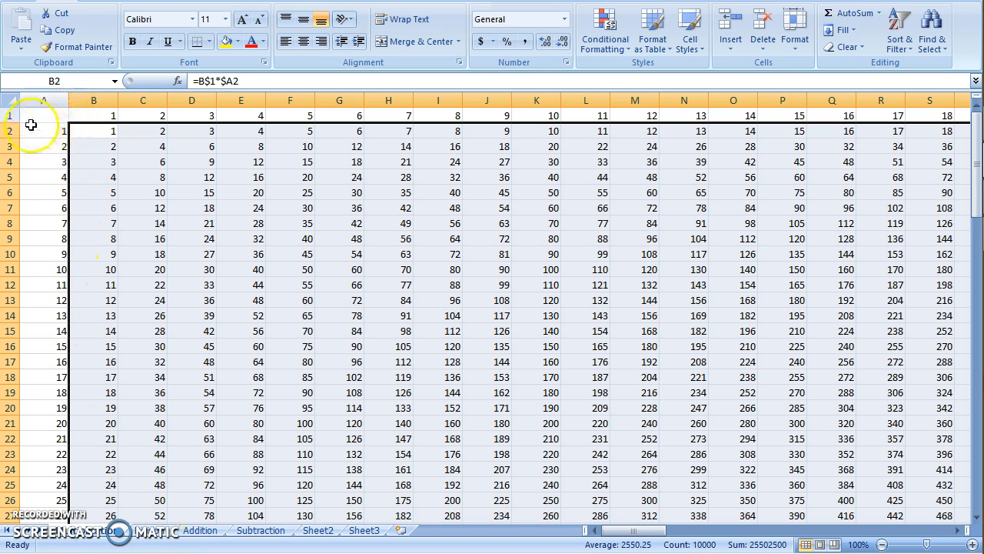
# Delete the empty worksheets Sheet2 and Sheet3.
pyautogui.click(306, 533)
pyautogui.rightClick(305, 533)
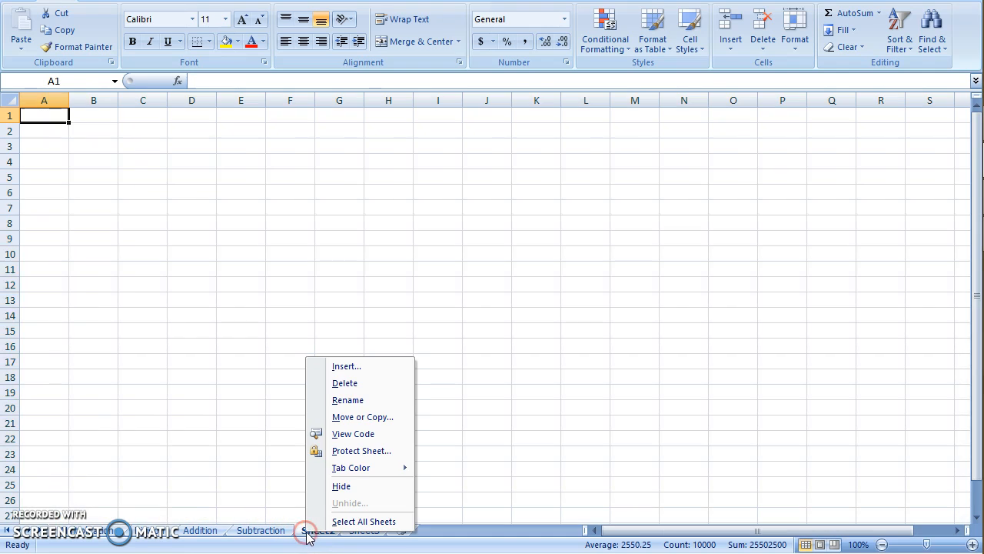
pyautogui.click(345, 384)
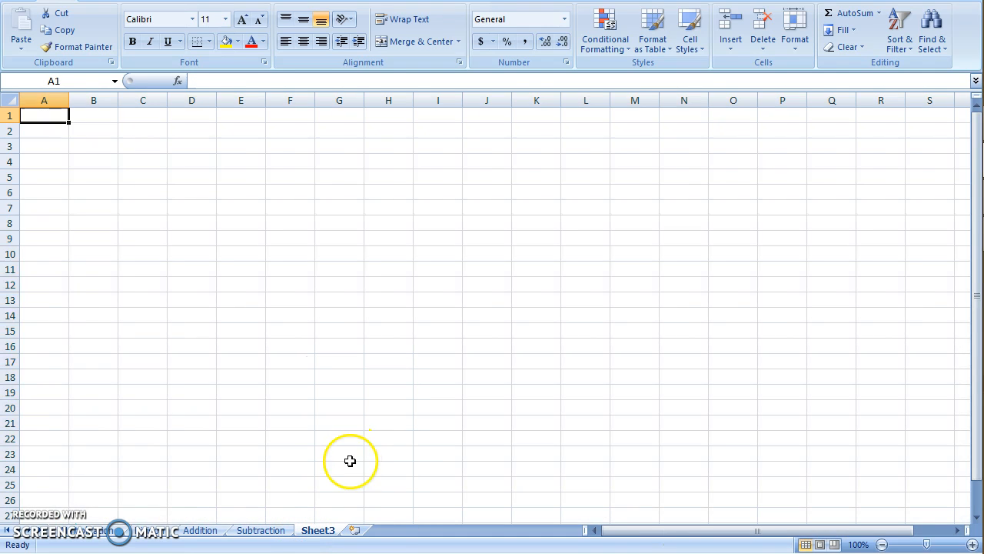
pyautogui.rightClick(316, 531)
pyautogui.click(345, 382)
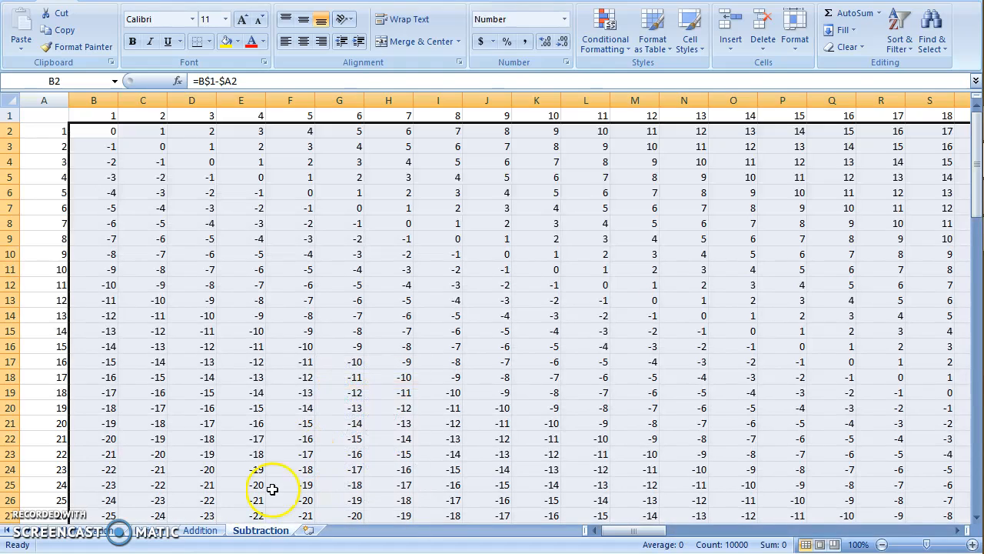
# Go through the remaining arithmetic worksheets for a final check, ending on the Subtraction sheet.
pyautogui.click(203, 530)
pyautogui.click(92, 534)
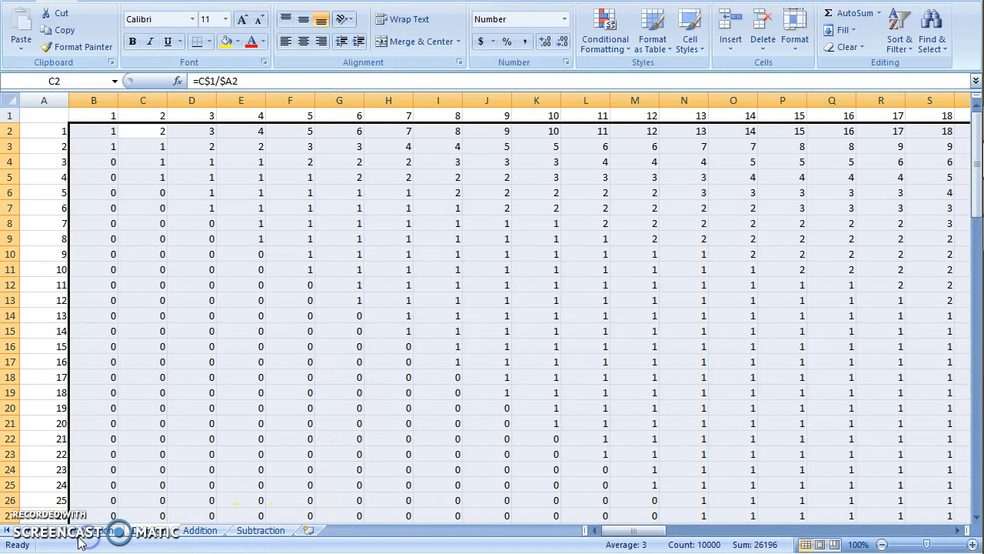
pyautogui.click(131, 524)
pyautogui.click(127, 532)
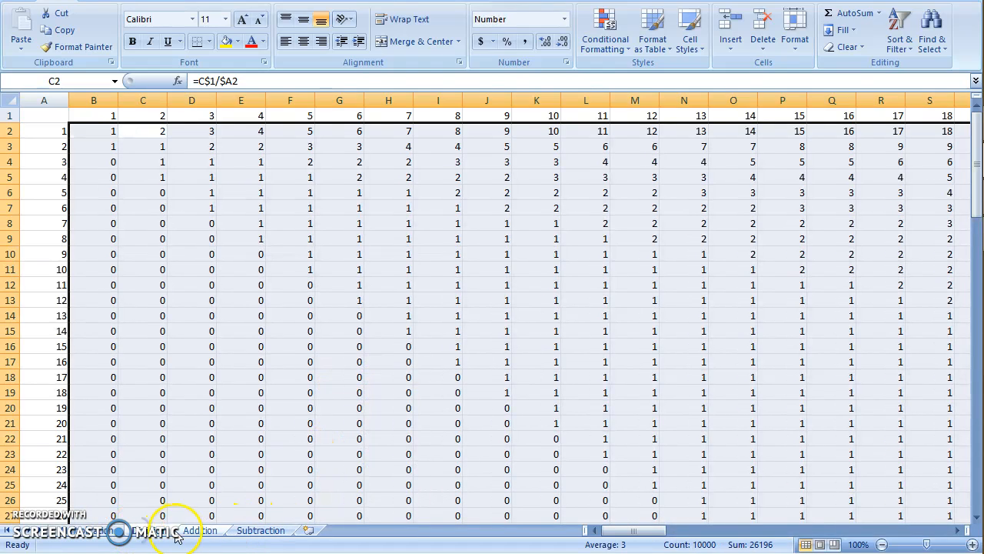
pyautogui.click(202, 531)
pyautogui.click(254, 531)
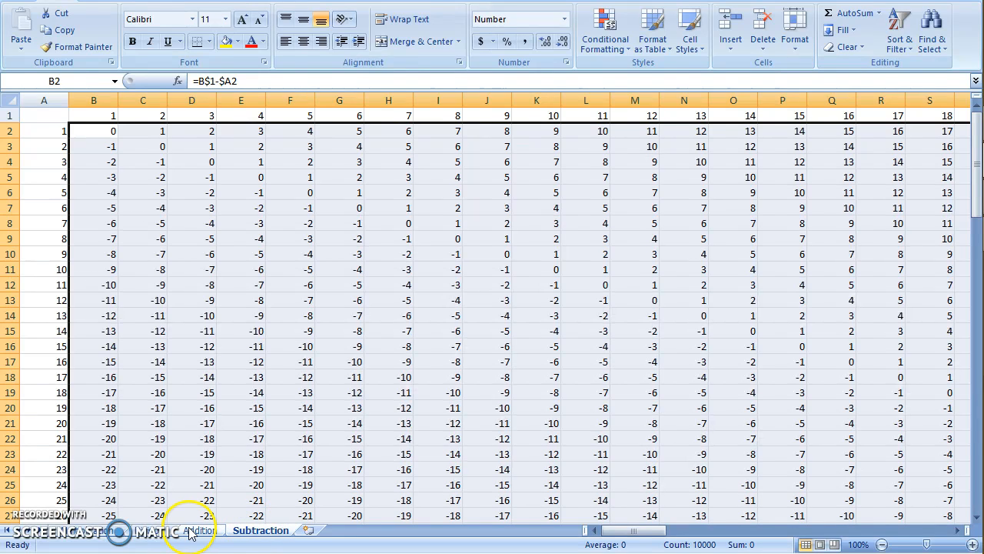